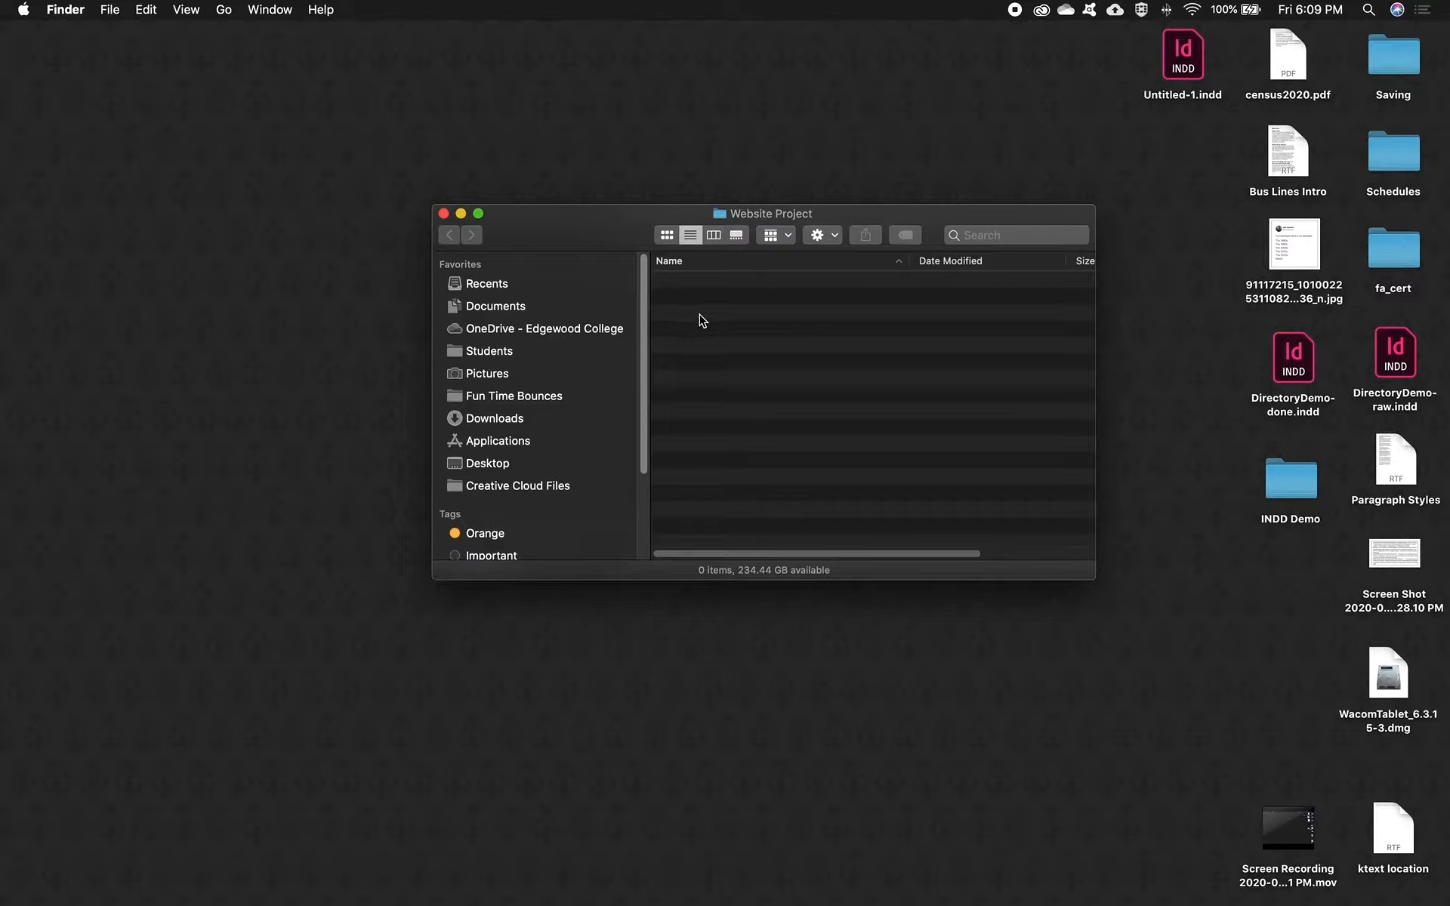
# Create the 'Site Folder' and 'Working Files' folders in Website Project
pyautogui.press('super+shift+n')
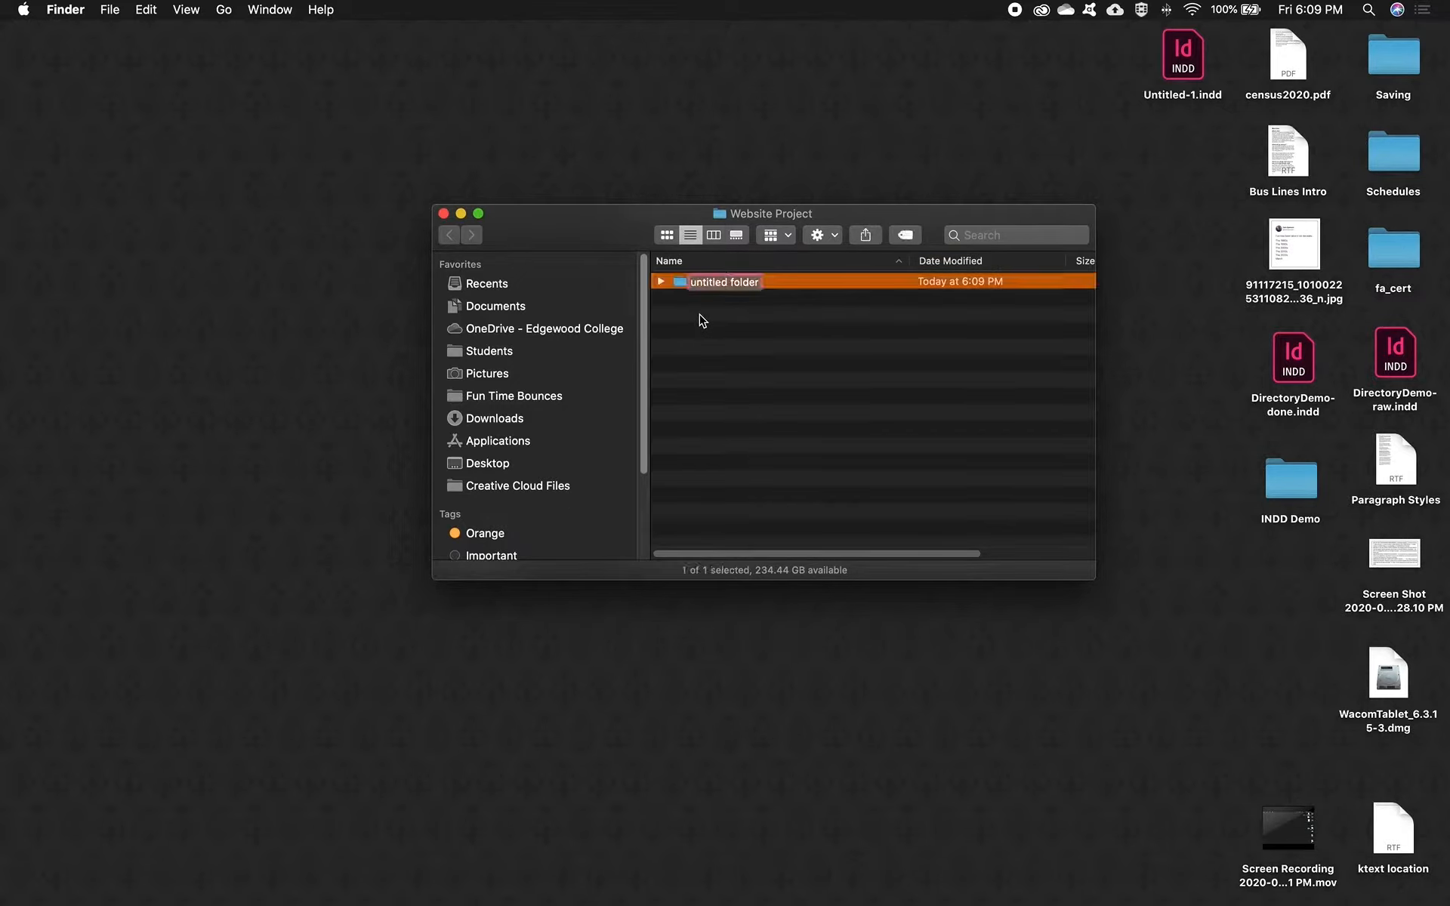
pyautogui.write('Site Folder')
pyautogui.press('Return')
pyautogui.press('super+shift+n')
pyautogui.write('W')
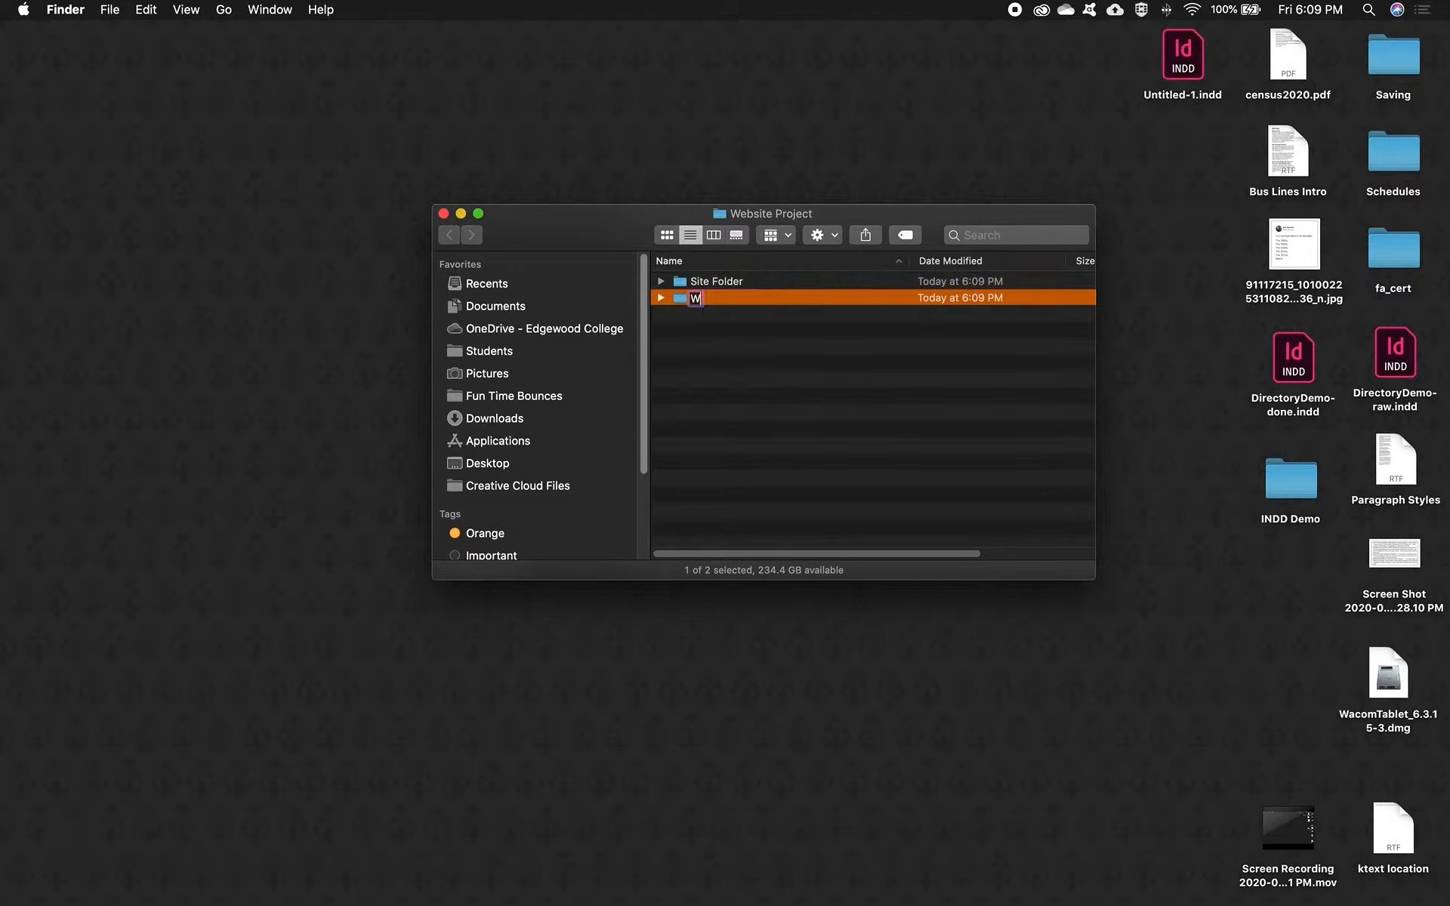
pyautogui.write('orking Files')
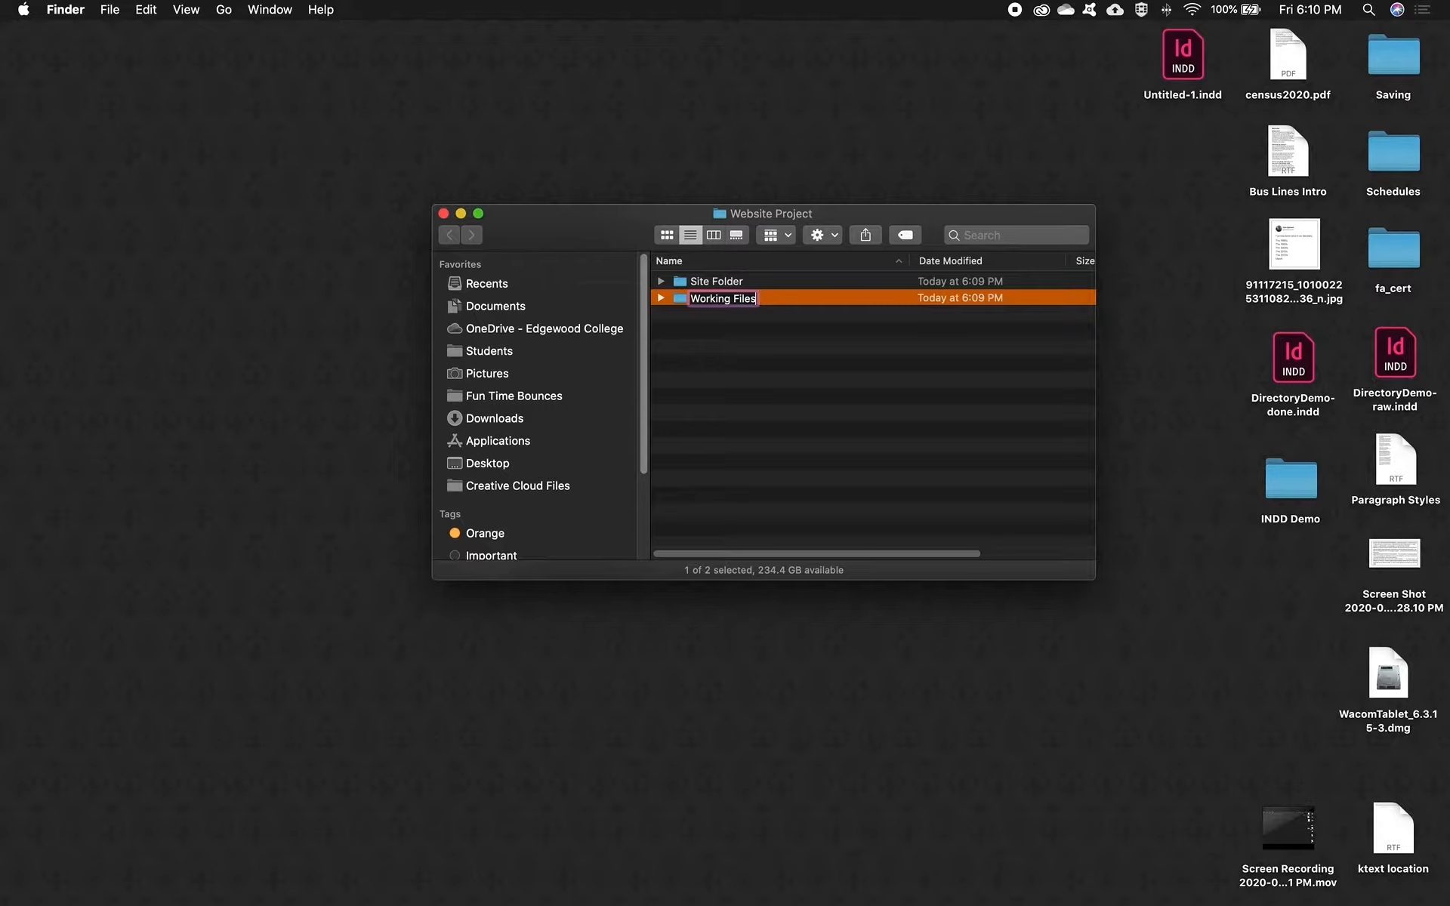
pyautogui.press('Return')
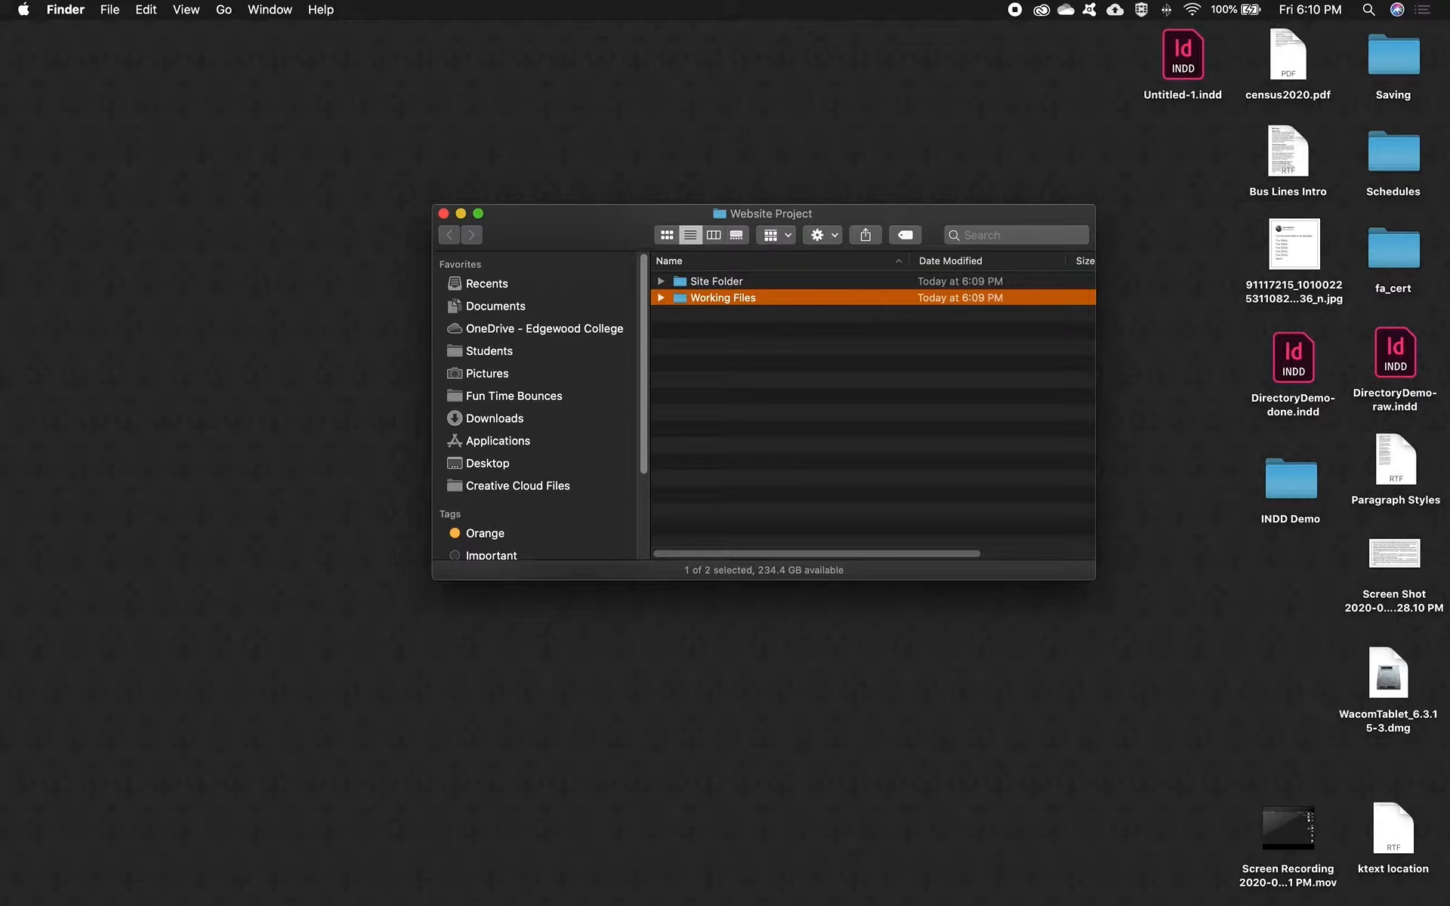
# Inside Working Files, create 'Style Guide', 'Wireframes' and 'Site Map' folders
pyautogui.doubleClick(689, 298)
pyautogui.press('super+shift+n')
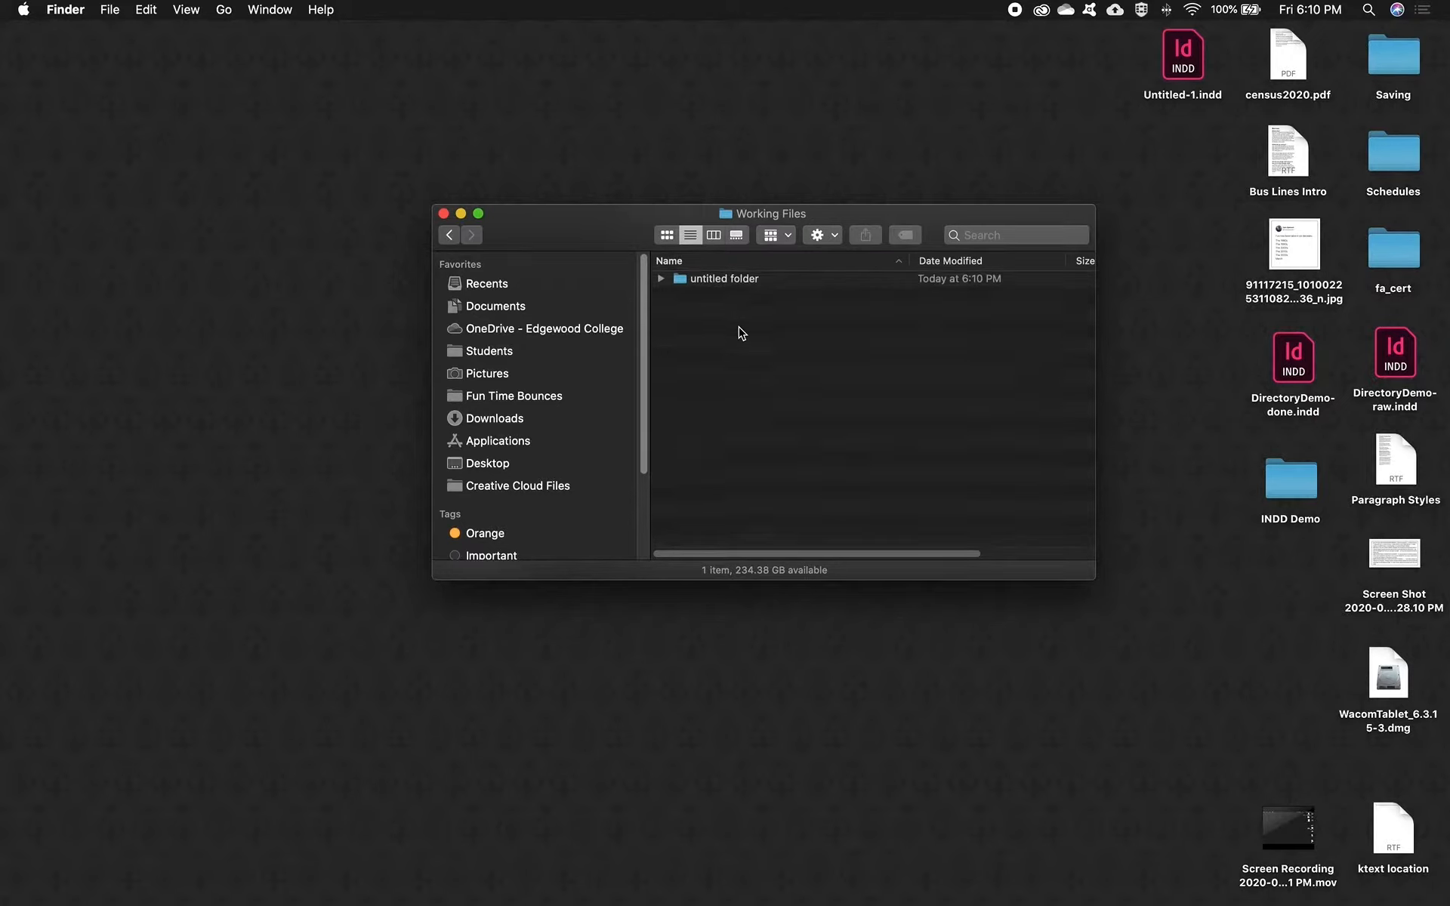
pyautogui.write('Style Guide')
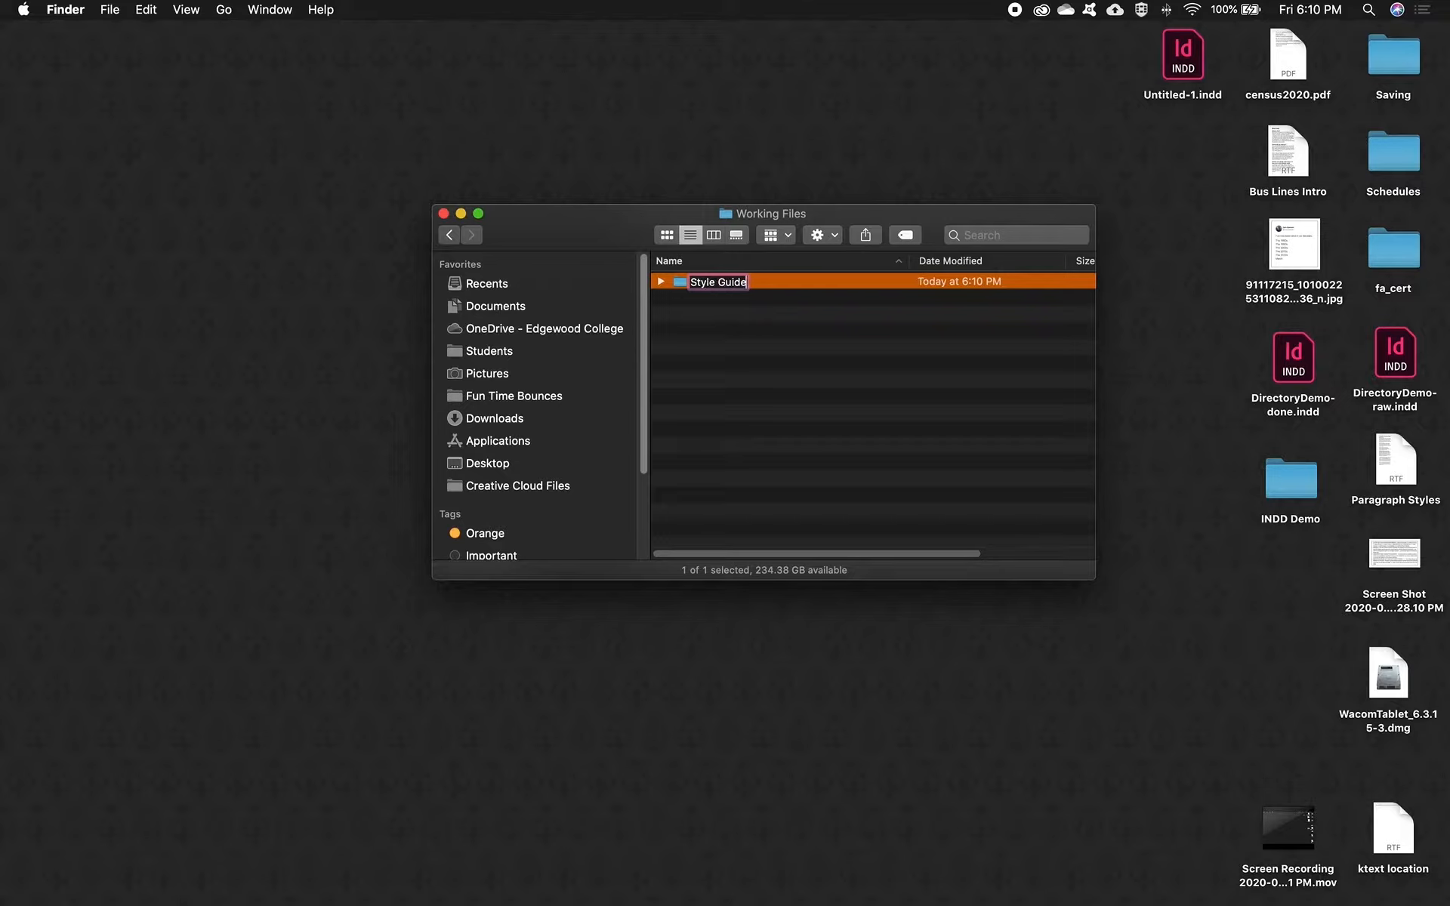
pyautogui.press('Return')
pyautogui.press('super+shift+n')
pyautogui.write('Wireframes')
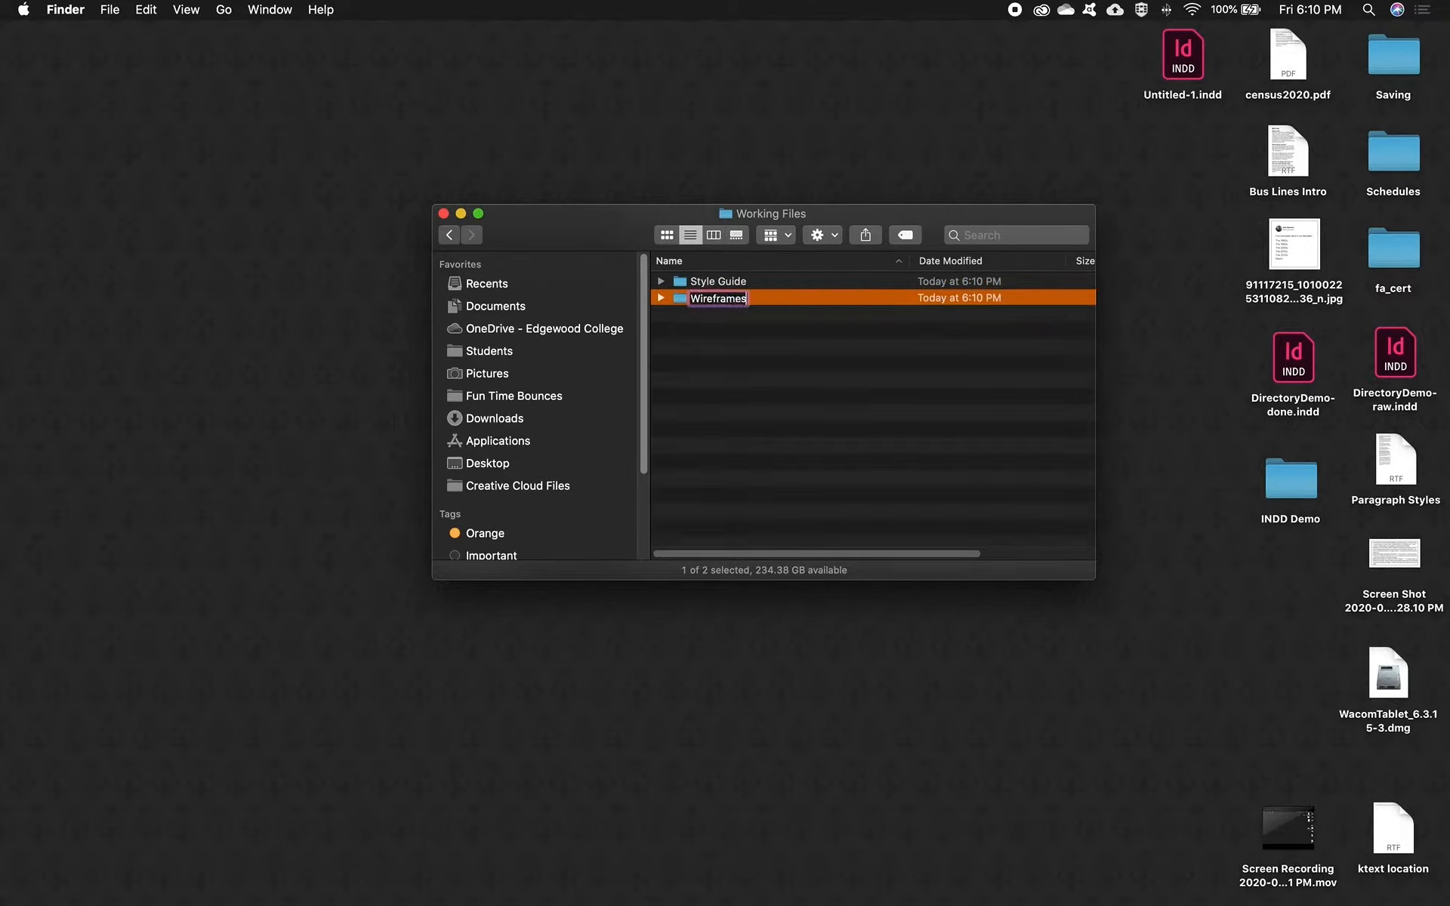
pyautogui.press('Return')
pyautogui.press('super+shift+n')
pyautogui.write('Site Map')
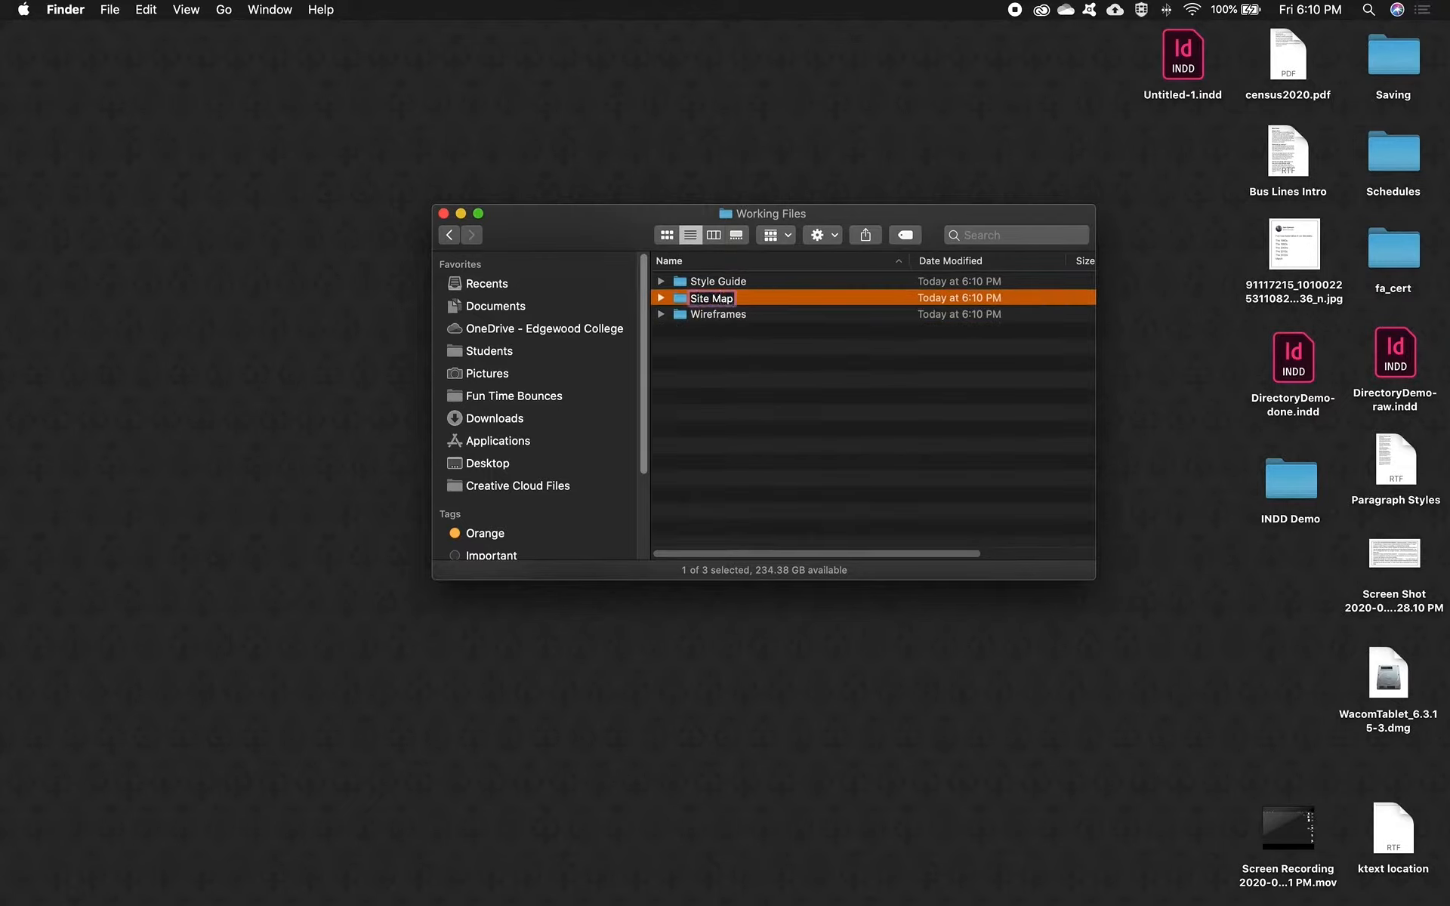
pyautogui.press('Return')
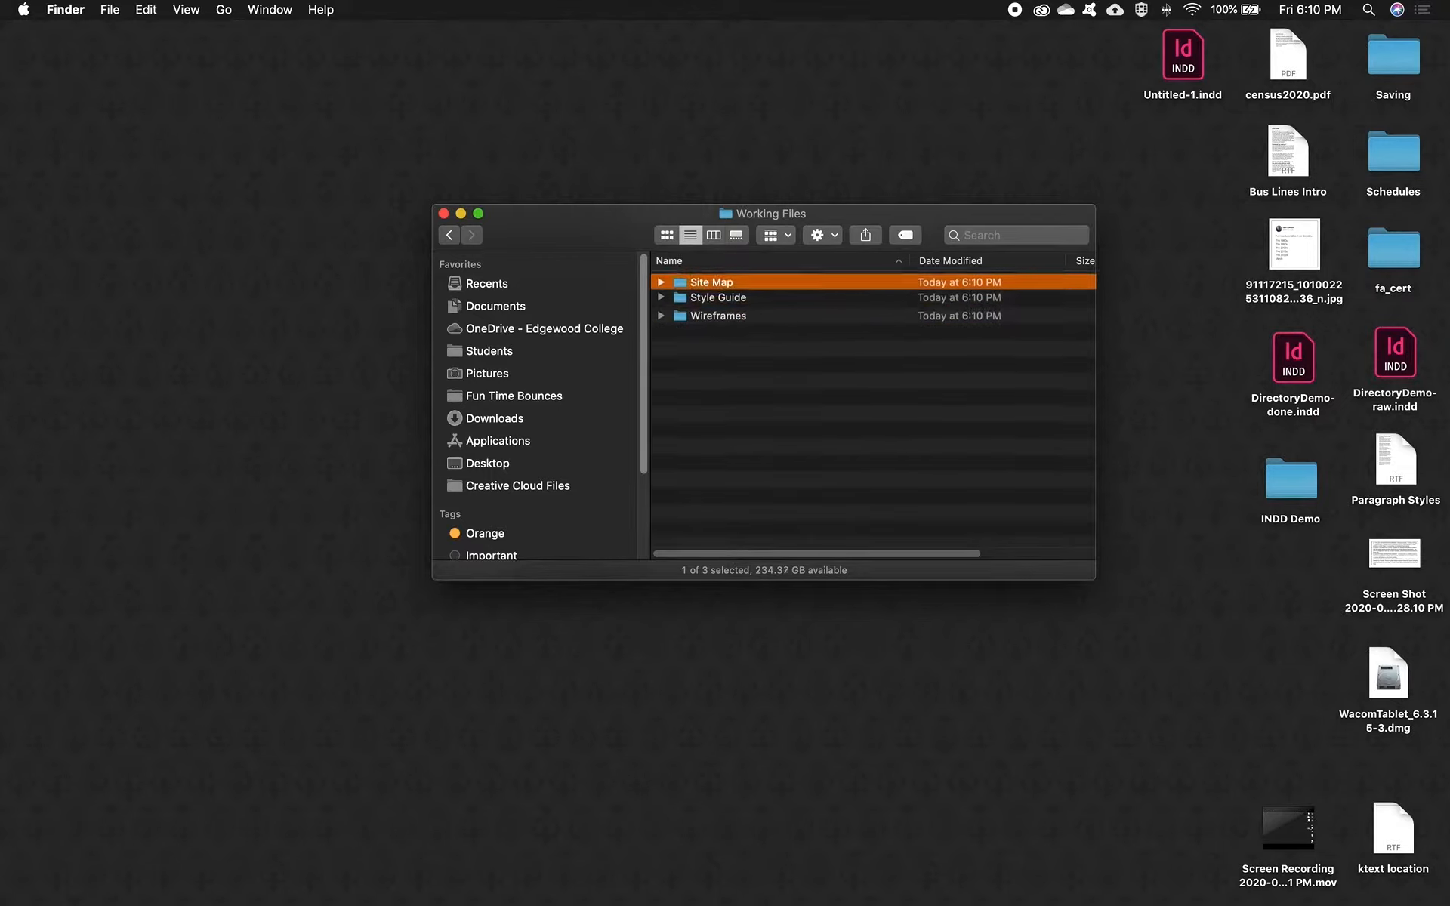
# Go back to Website Project and add an 'images' folder inside Site Folder
pyautogui.click(449, 235)
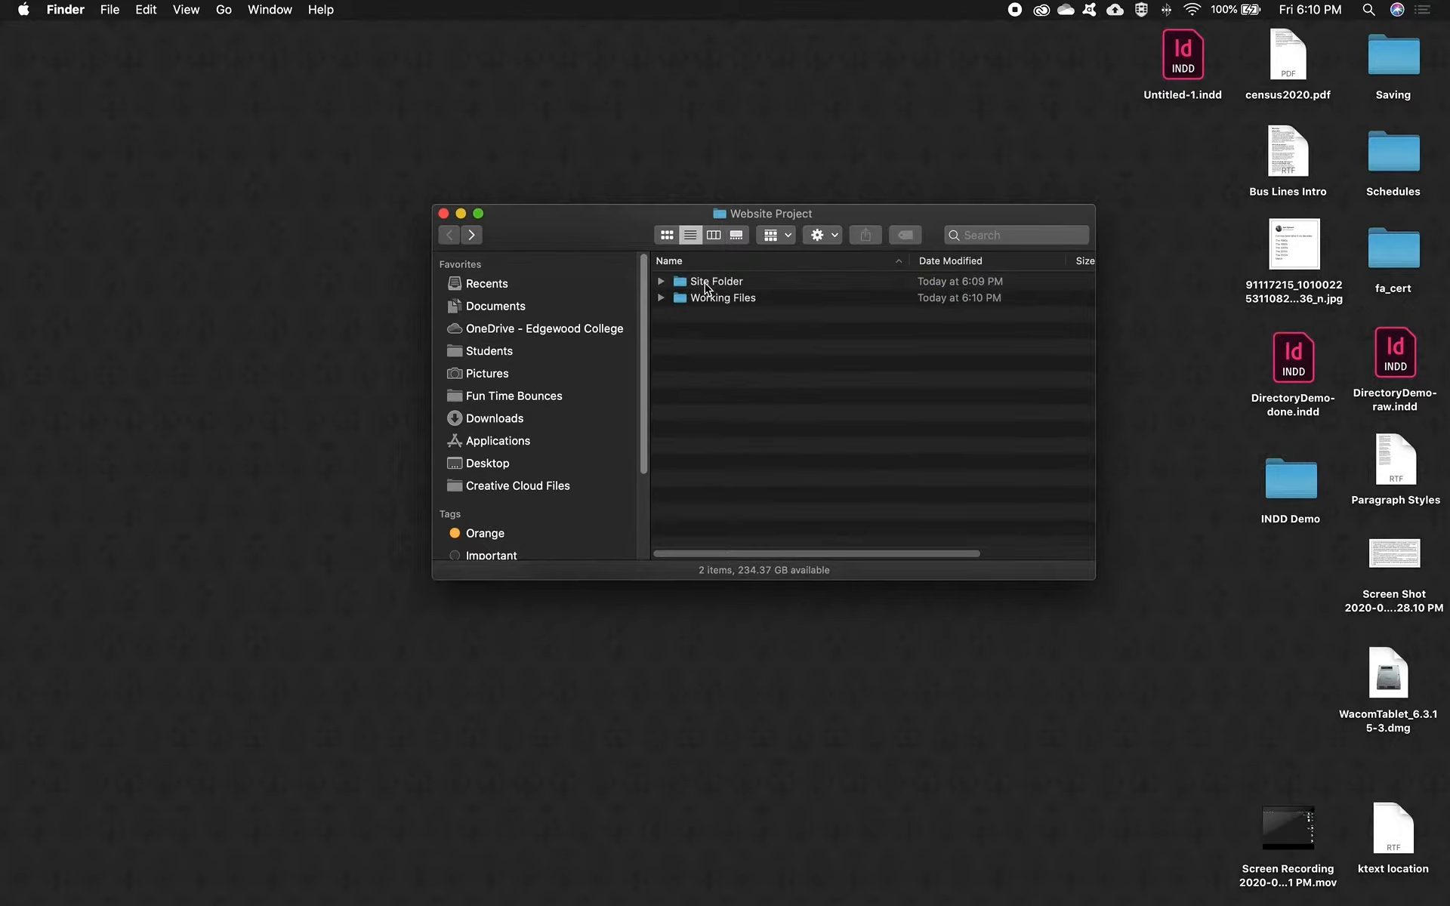
pyautogui.doubleClick(702, 284)
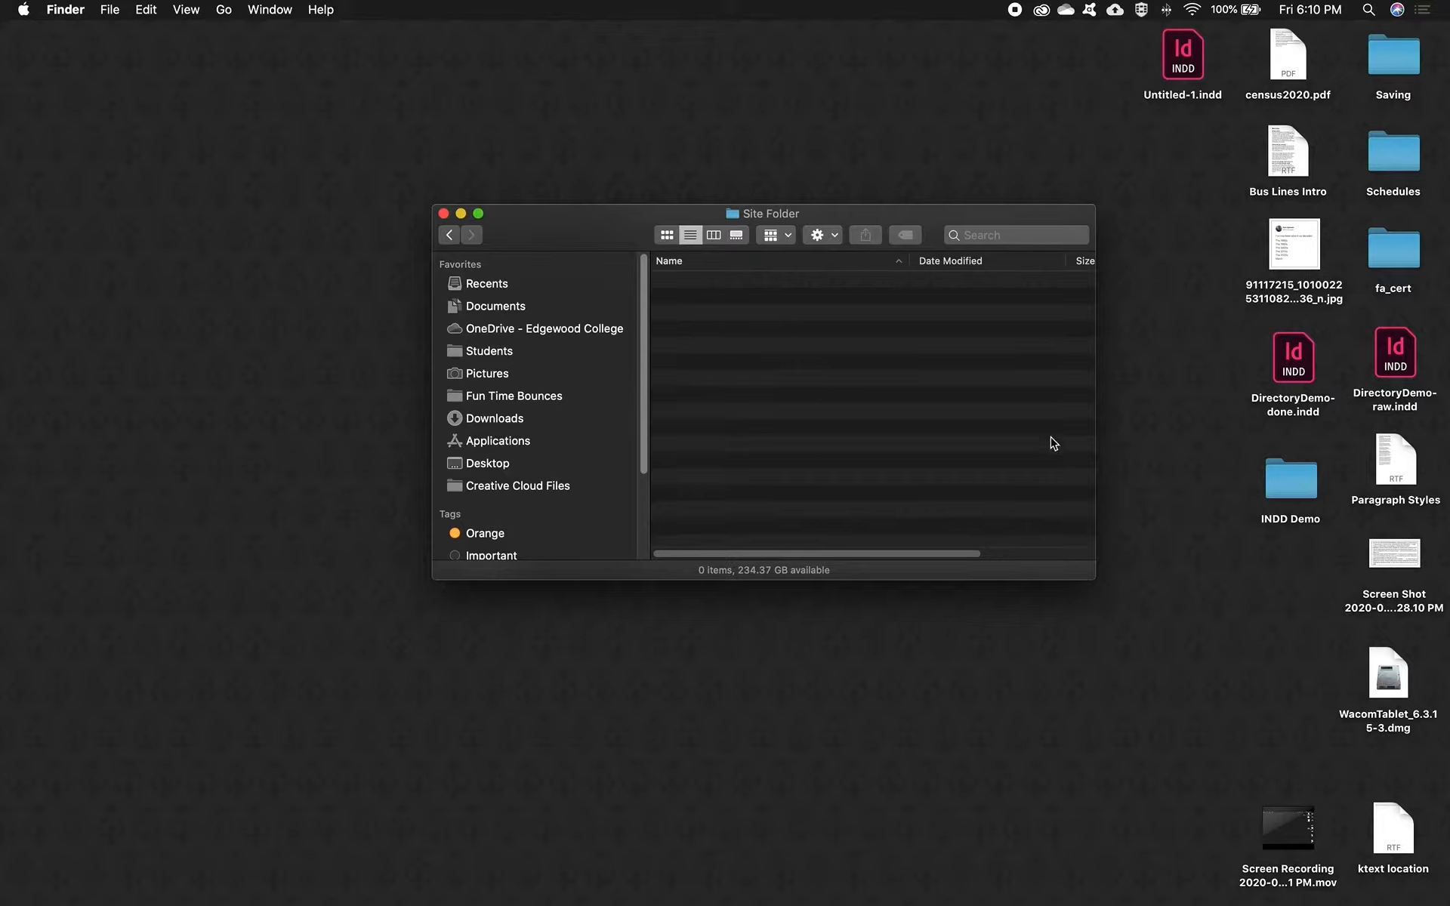
pyautogui.press('super+shift+n')
pyautogui.write('images')
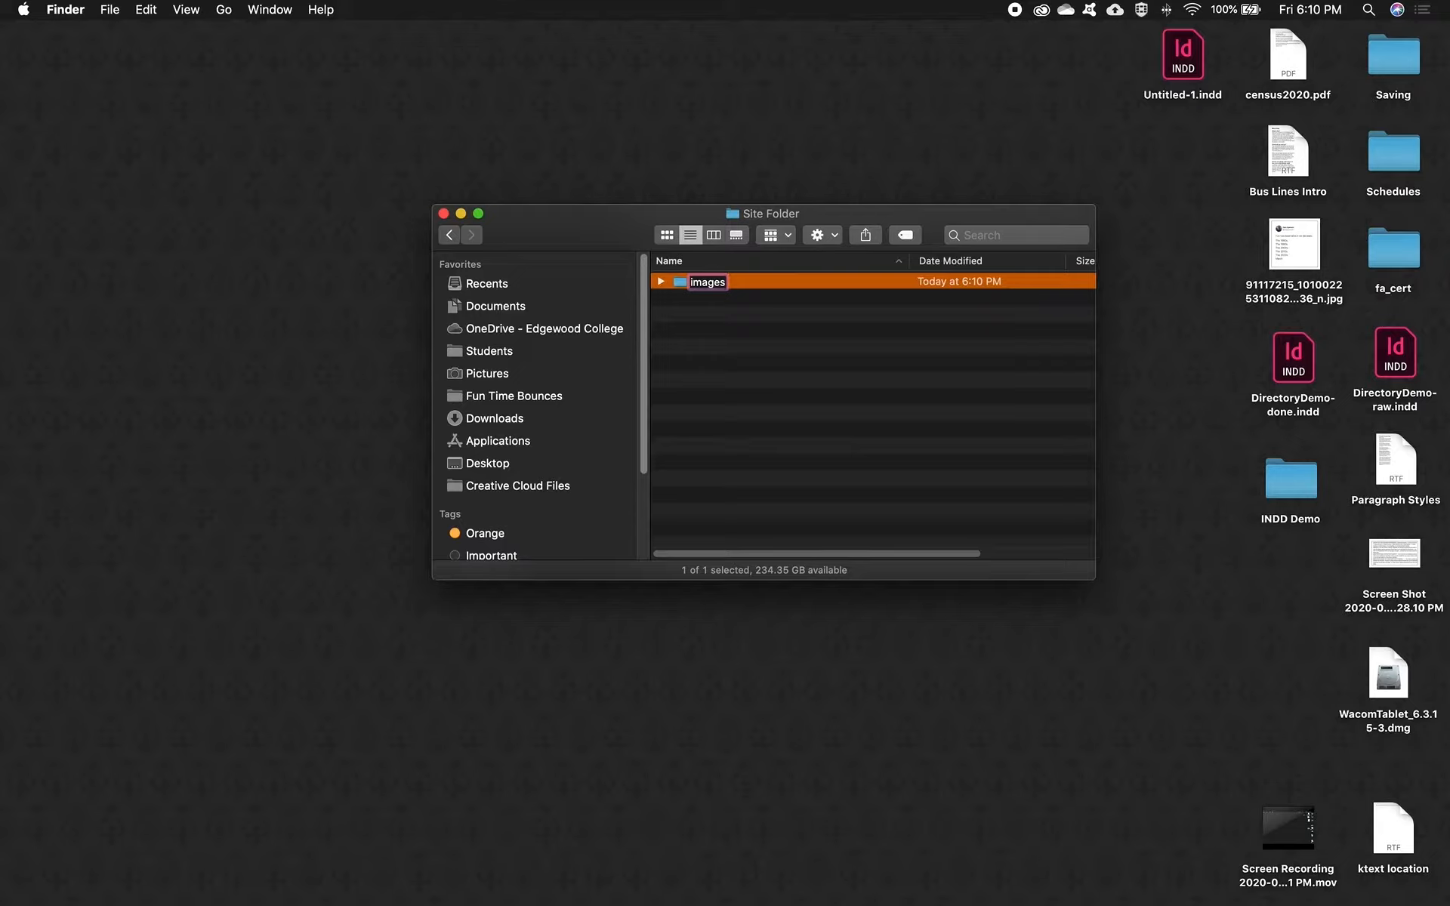
pyautogui.press('Return')
# Check the existing sites list, then start defining a new site via Site > New Site
pyautogui.click(450, 235)
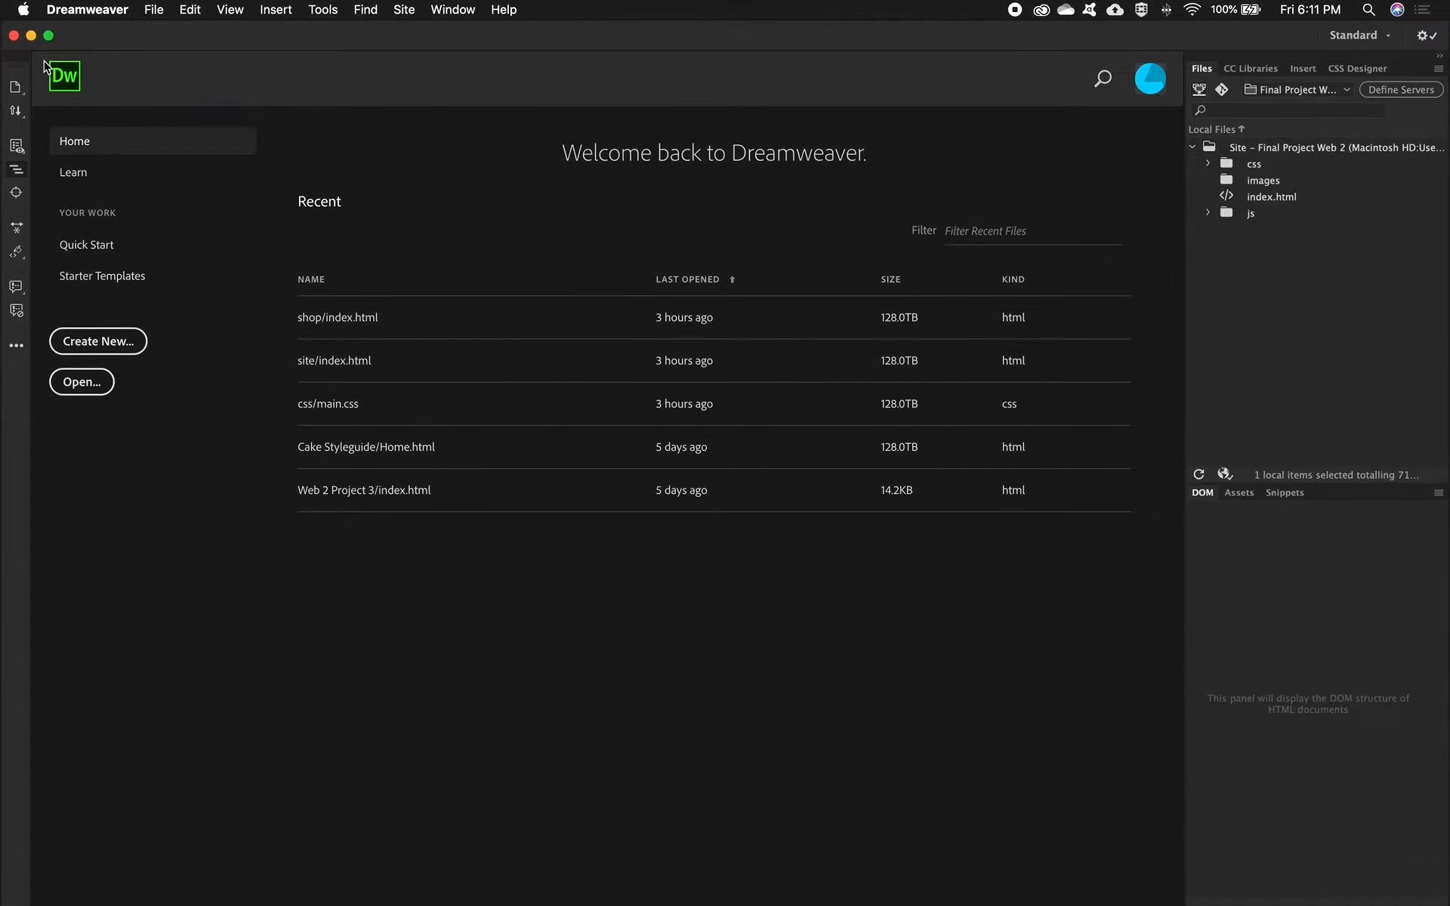
pyautogui.click(405, 14)
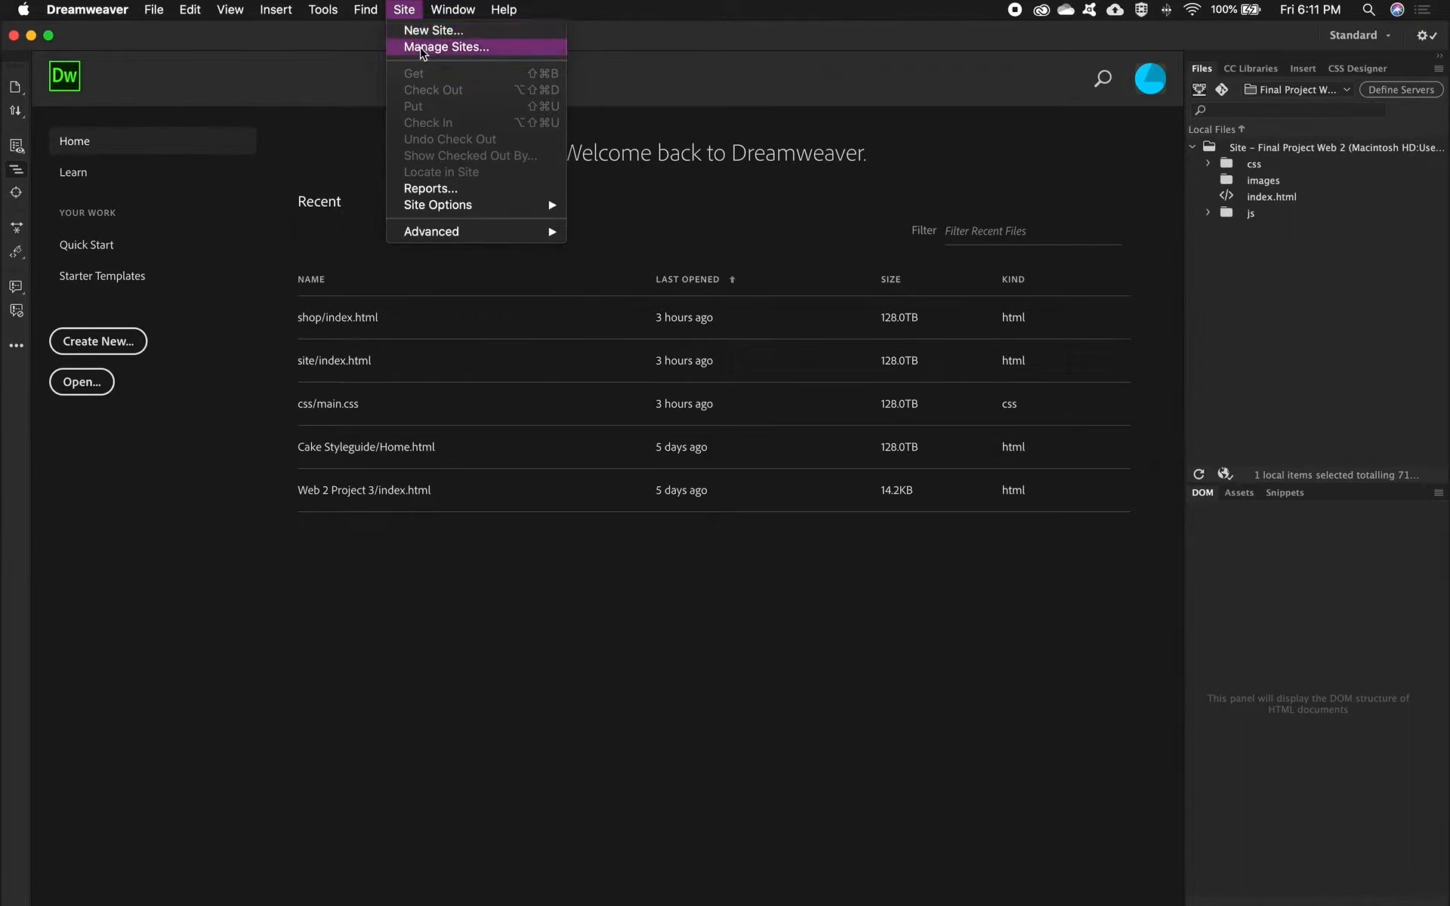
pyautogui.click(1296, 91)
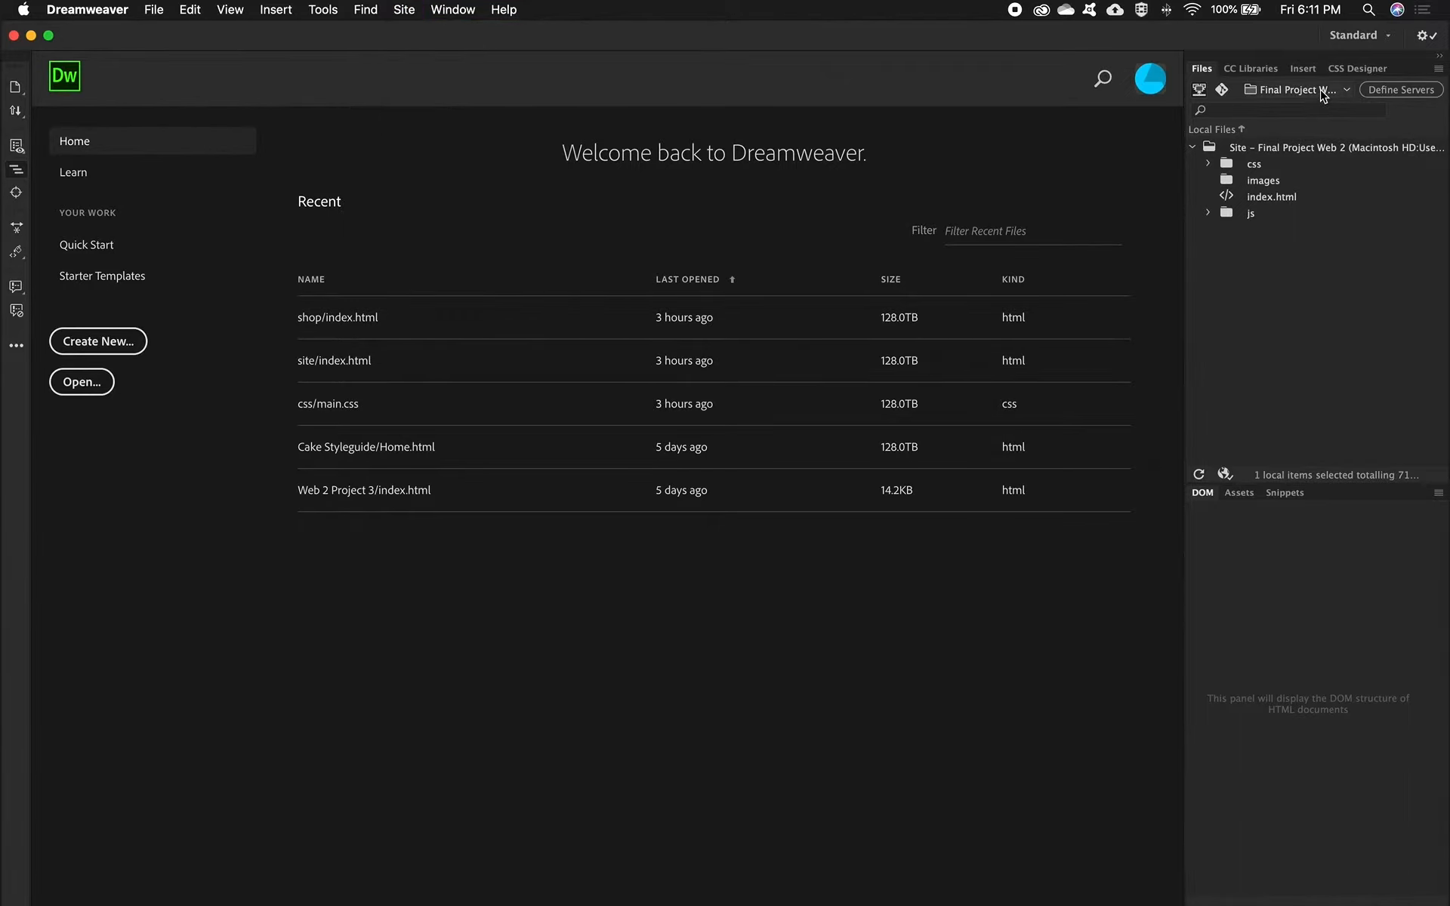
pyautogui.click(1296, 90)
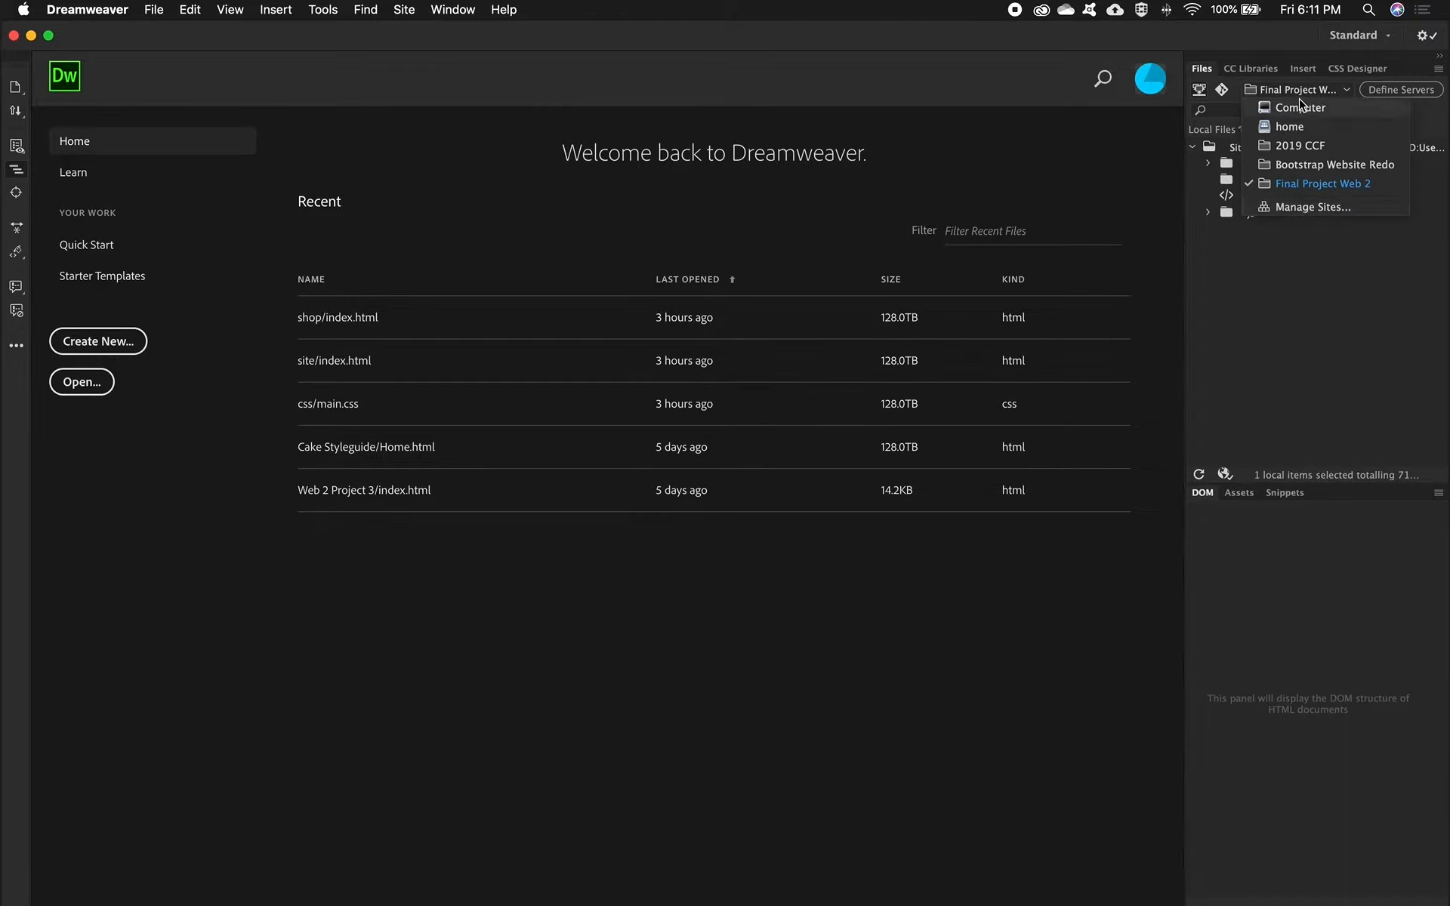
pyautogui.click(412, 13)
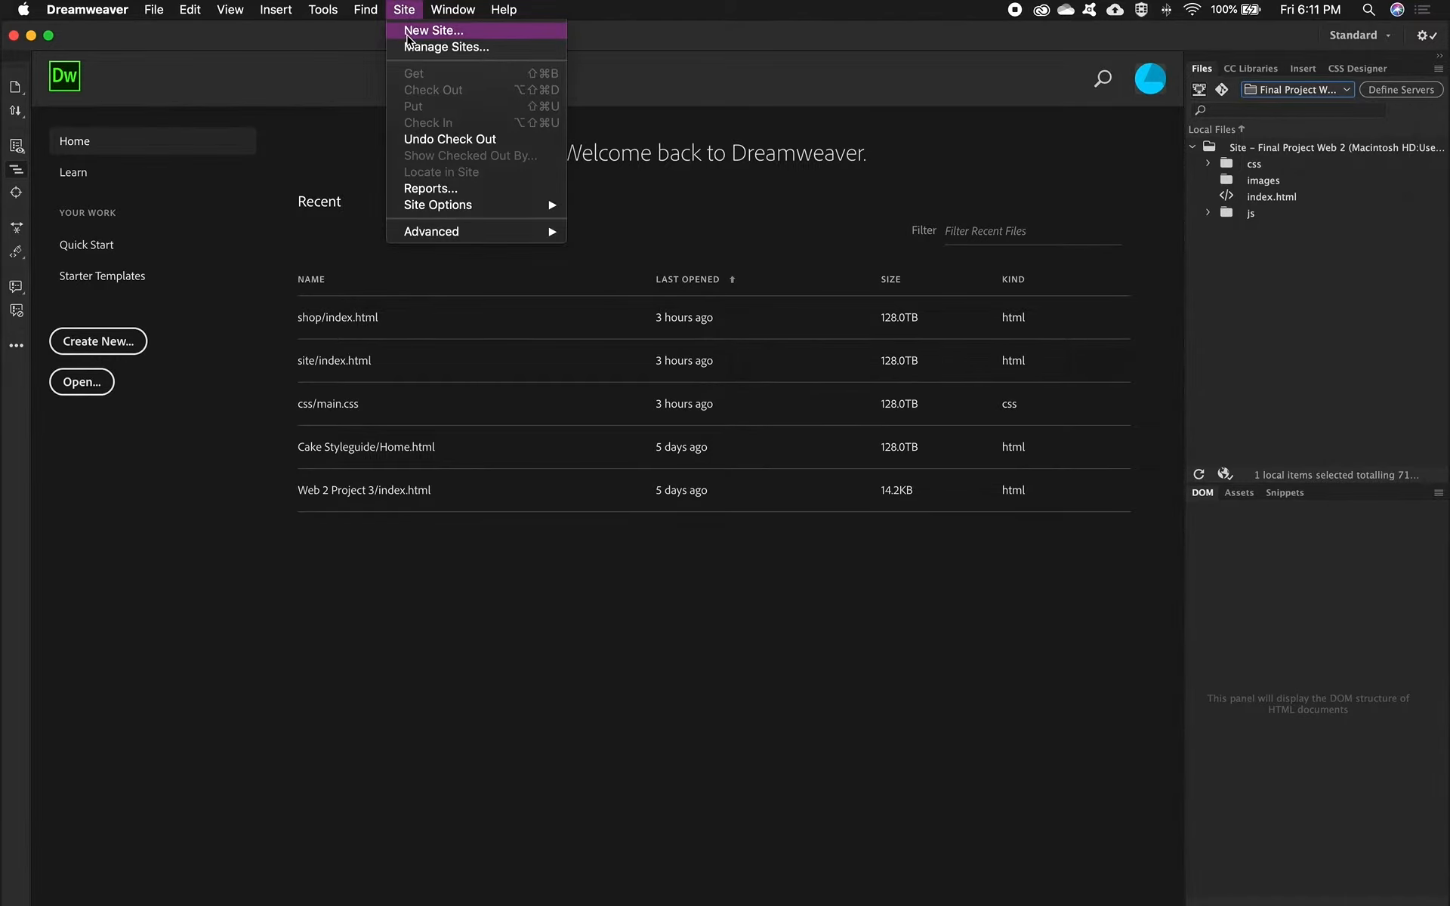
pyautogui.click(409, 32)
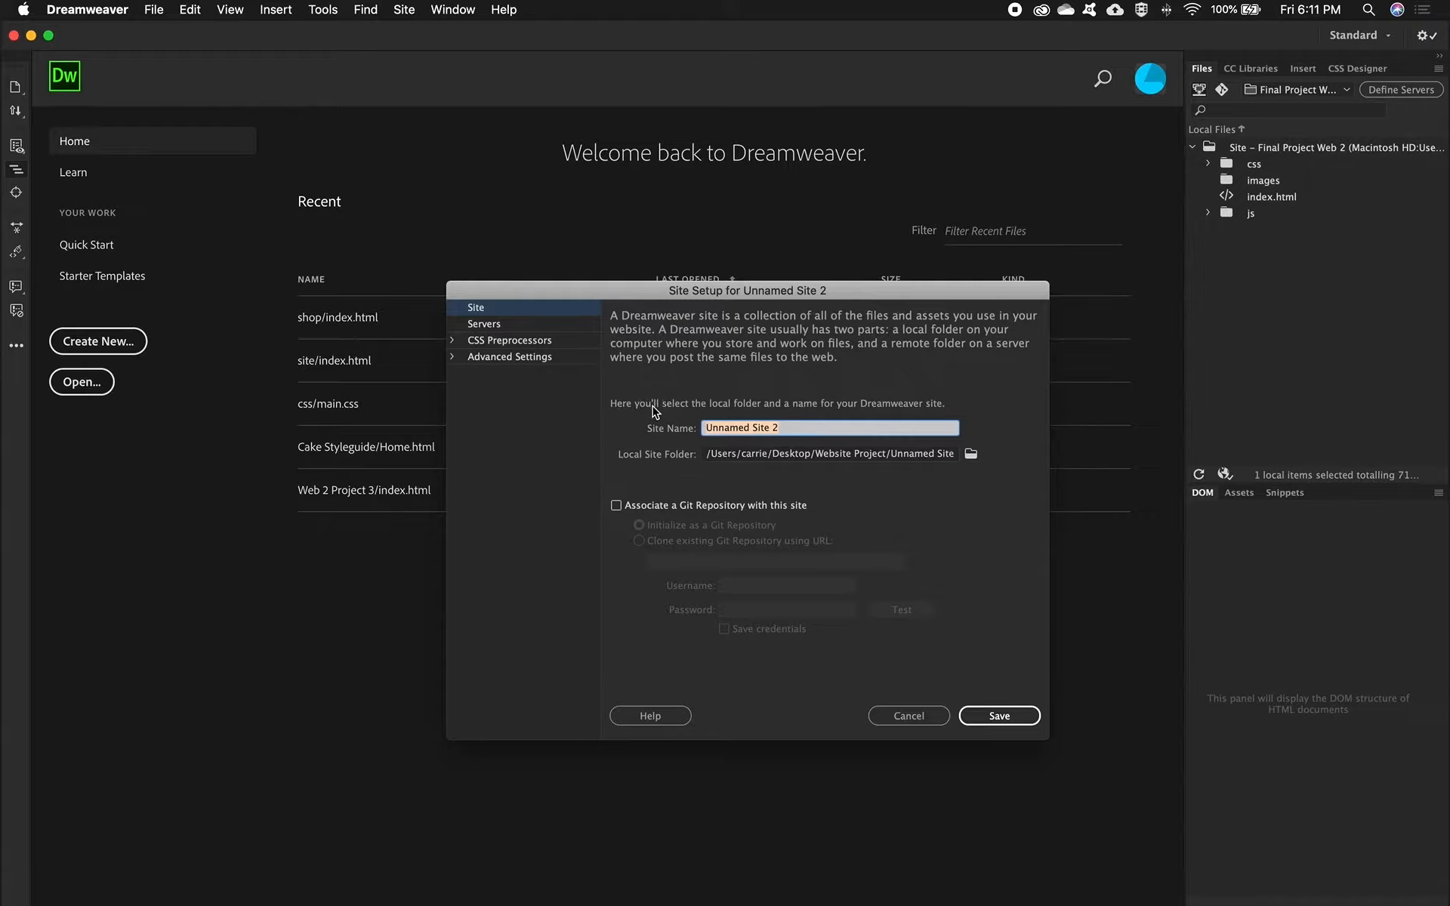
# Name the site 'Final Web Design 2 Project' with Website Project/Site Folder as its local folder
pyautogui.write('Final Web Design 2 Project')
pyautogui.click(971, 454)
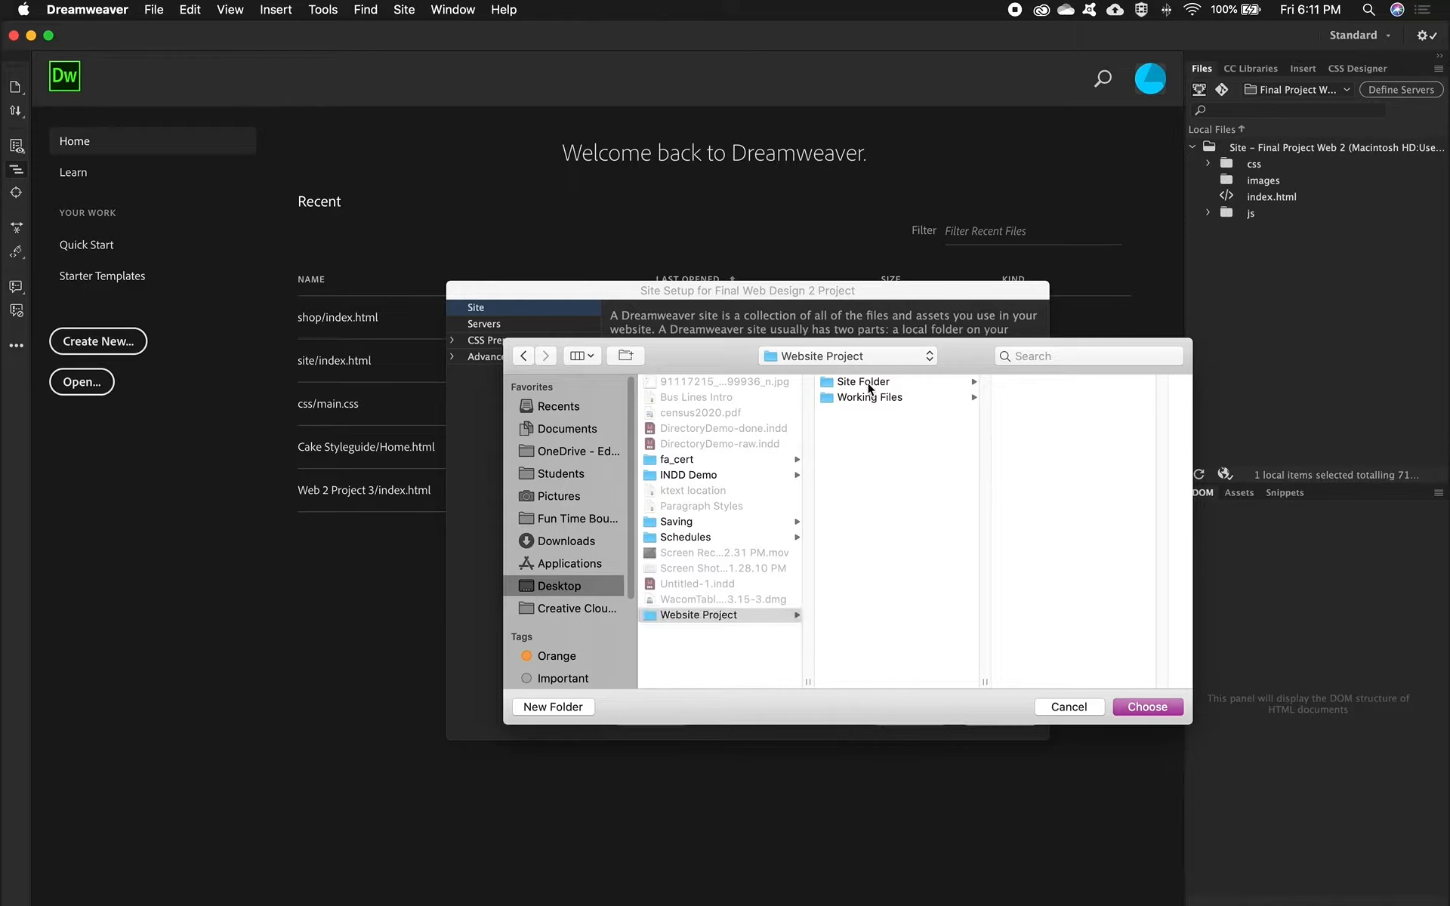
pyautogui.click(868, 381)
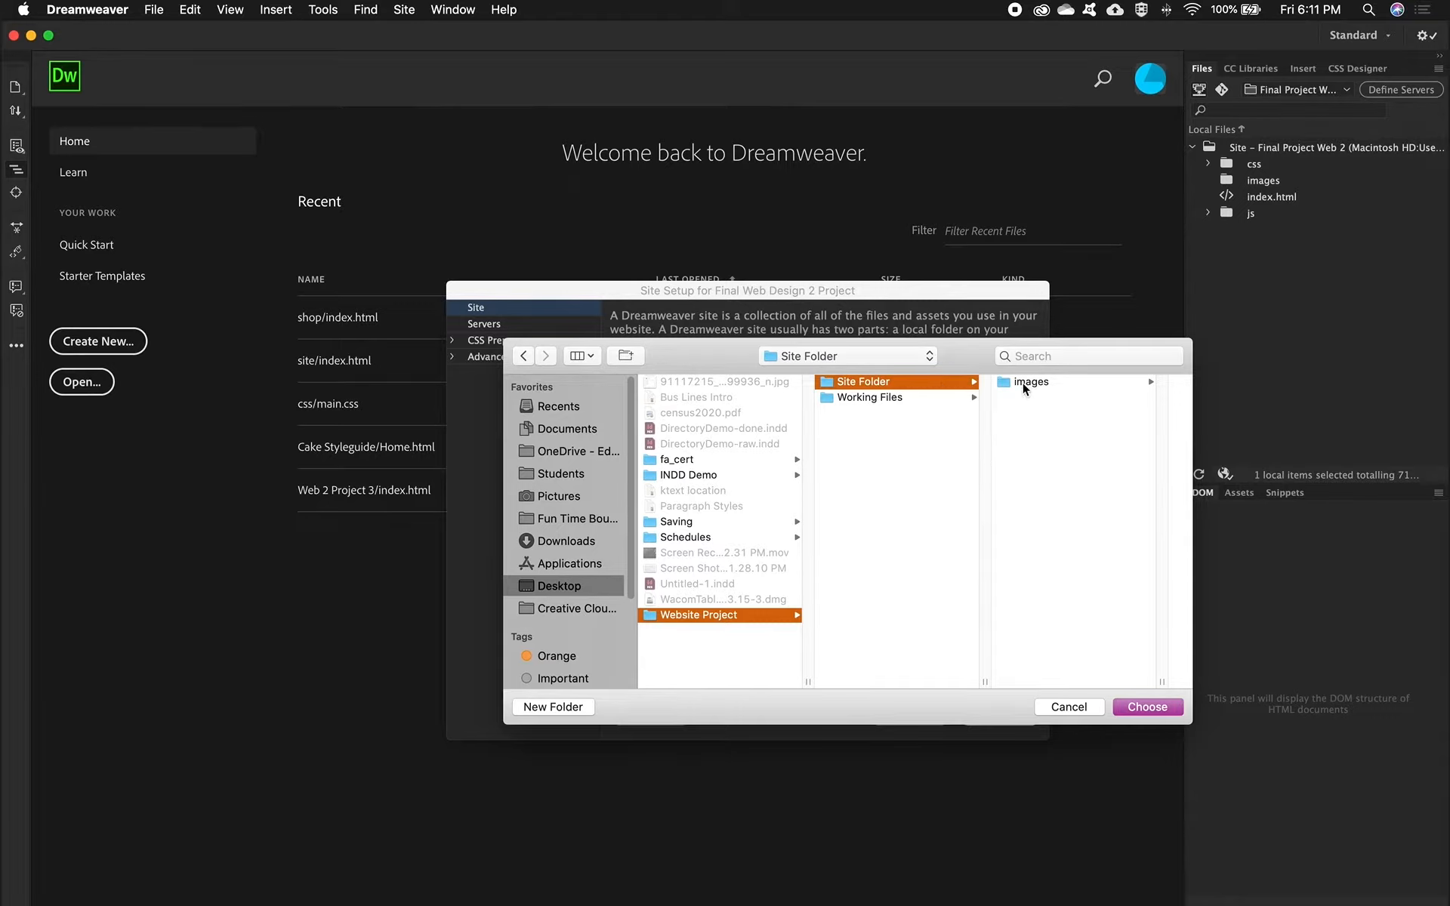
pyautogui.click(1154, 710)
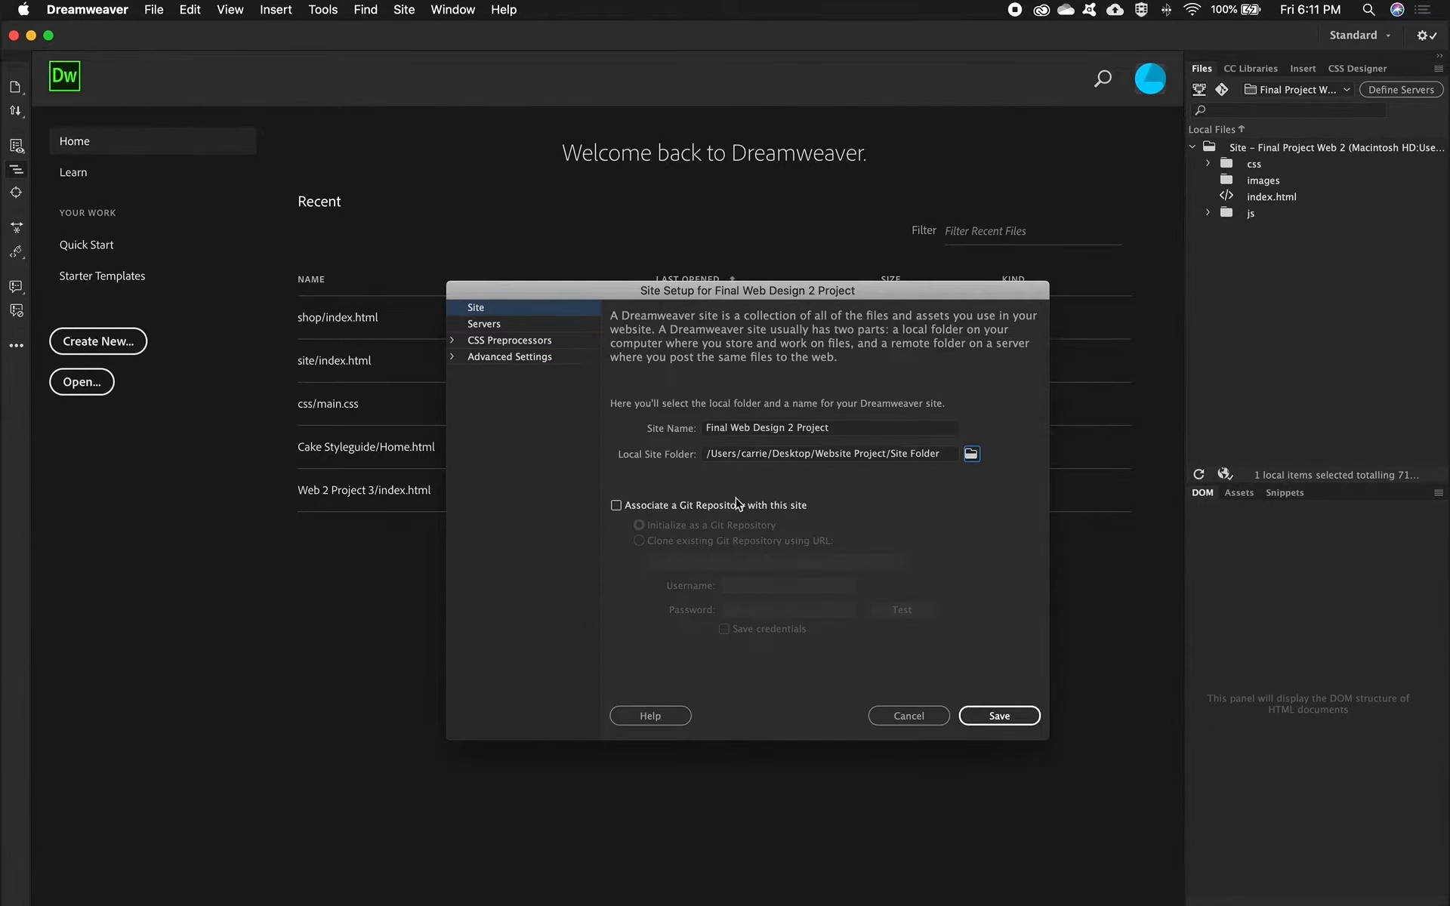
pyautogui.click(513, 327)
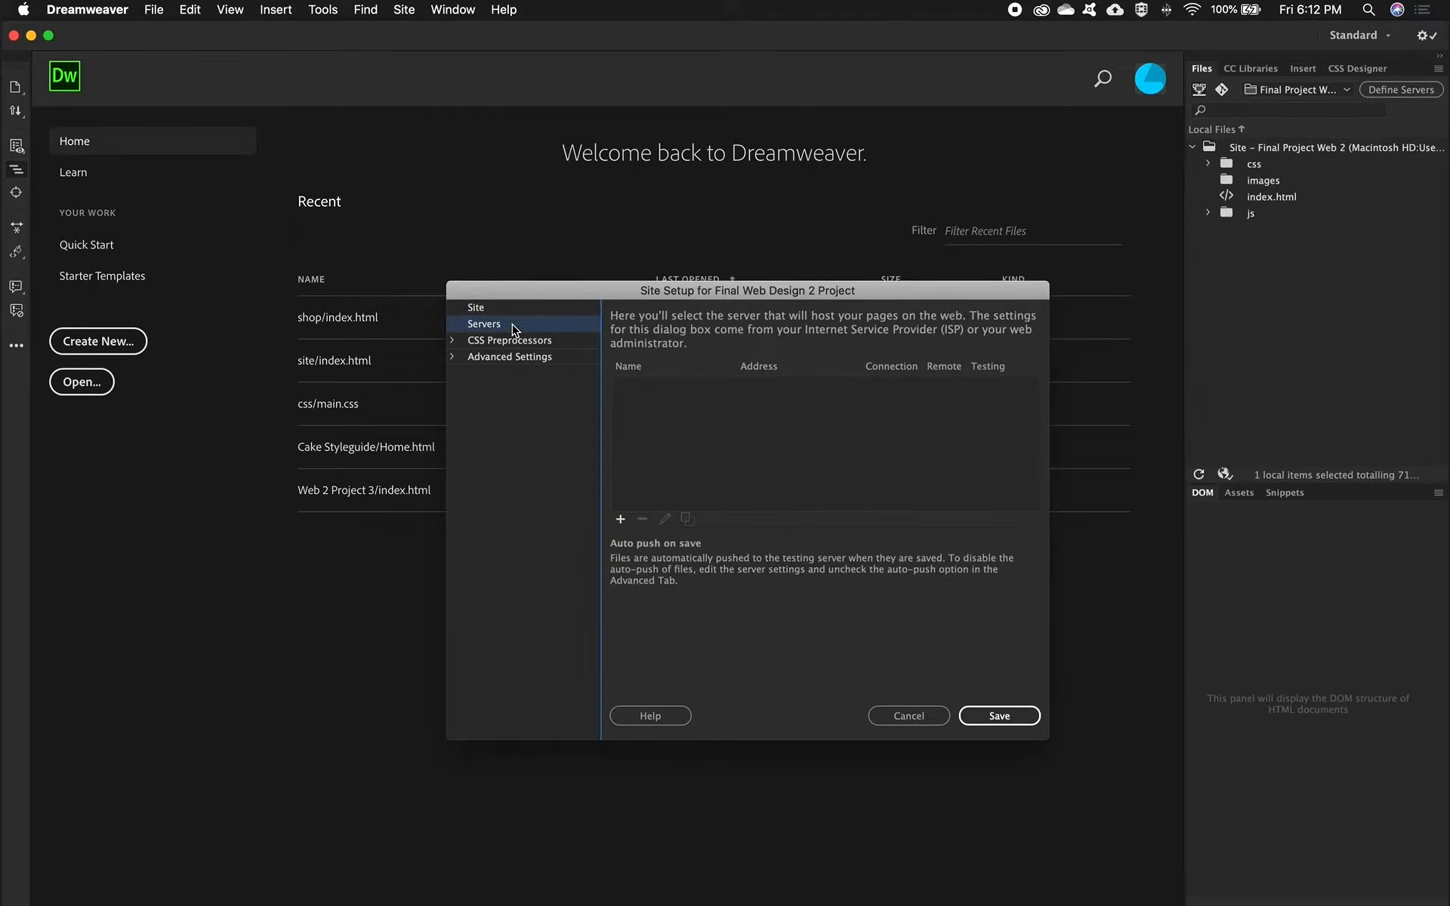
# Add an FTP server named FatCow with its FTP address, username and password, and test it
pyautogui.click(620, 519)
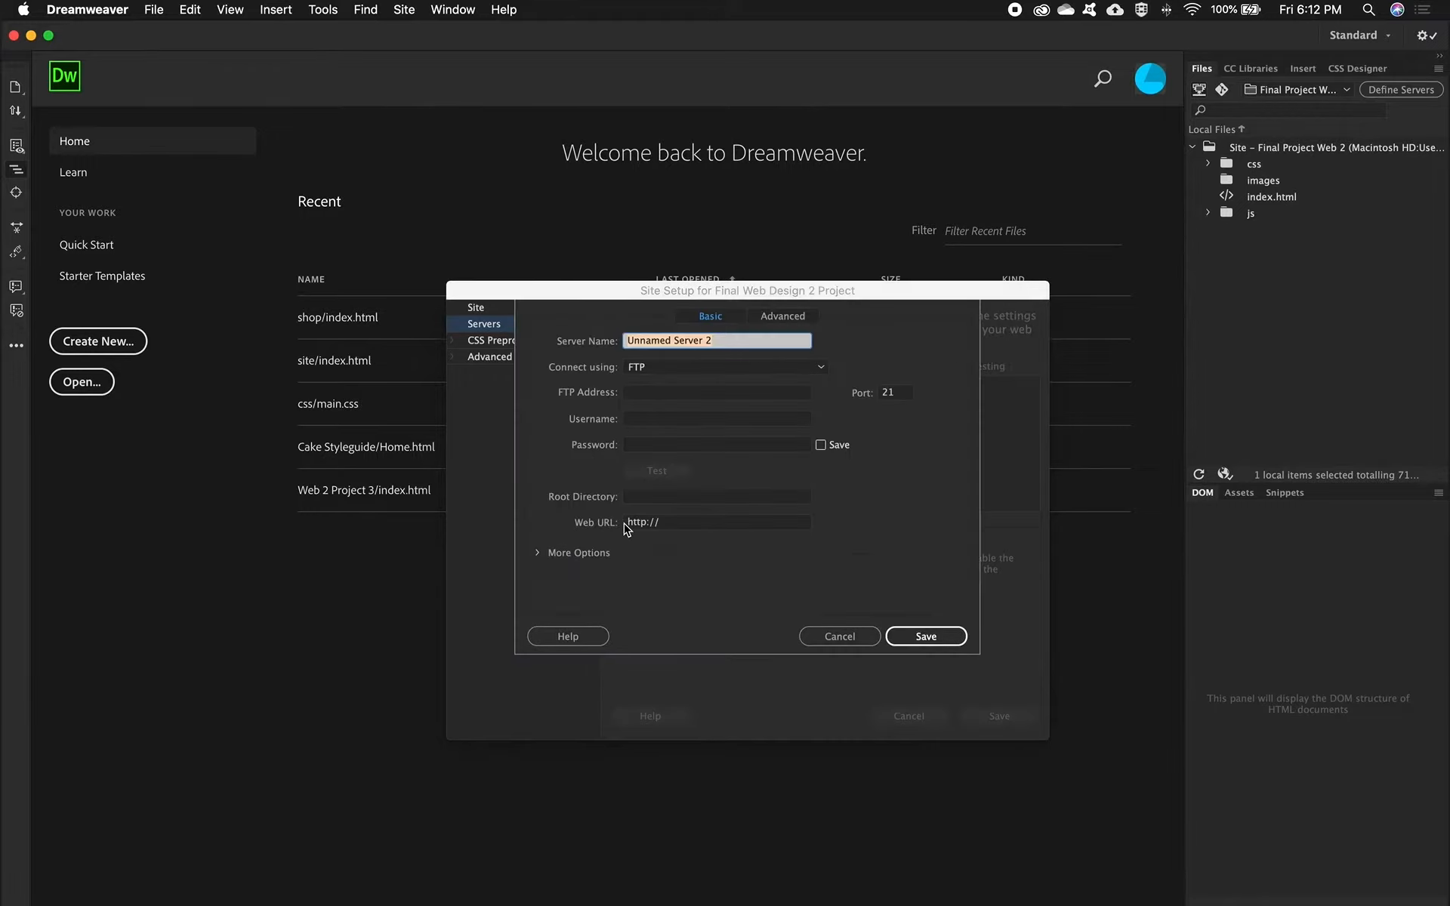
pyautogui.write('FatCow')
pyautogui.click(646, 393)
pyautogui.write('ftp.carried')
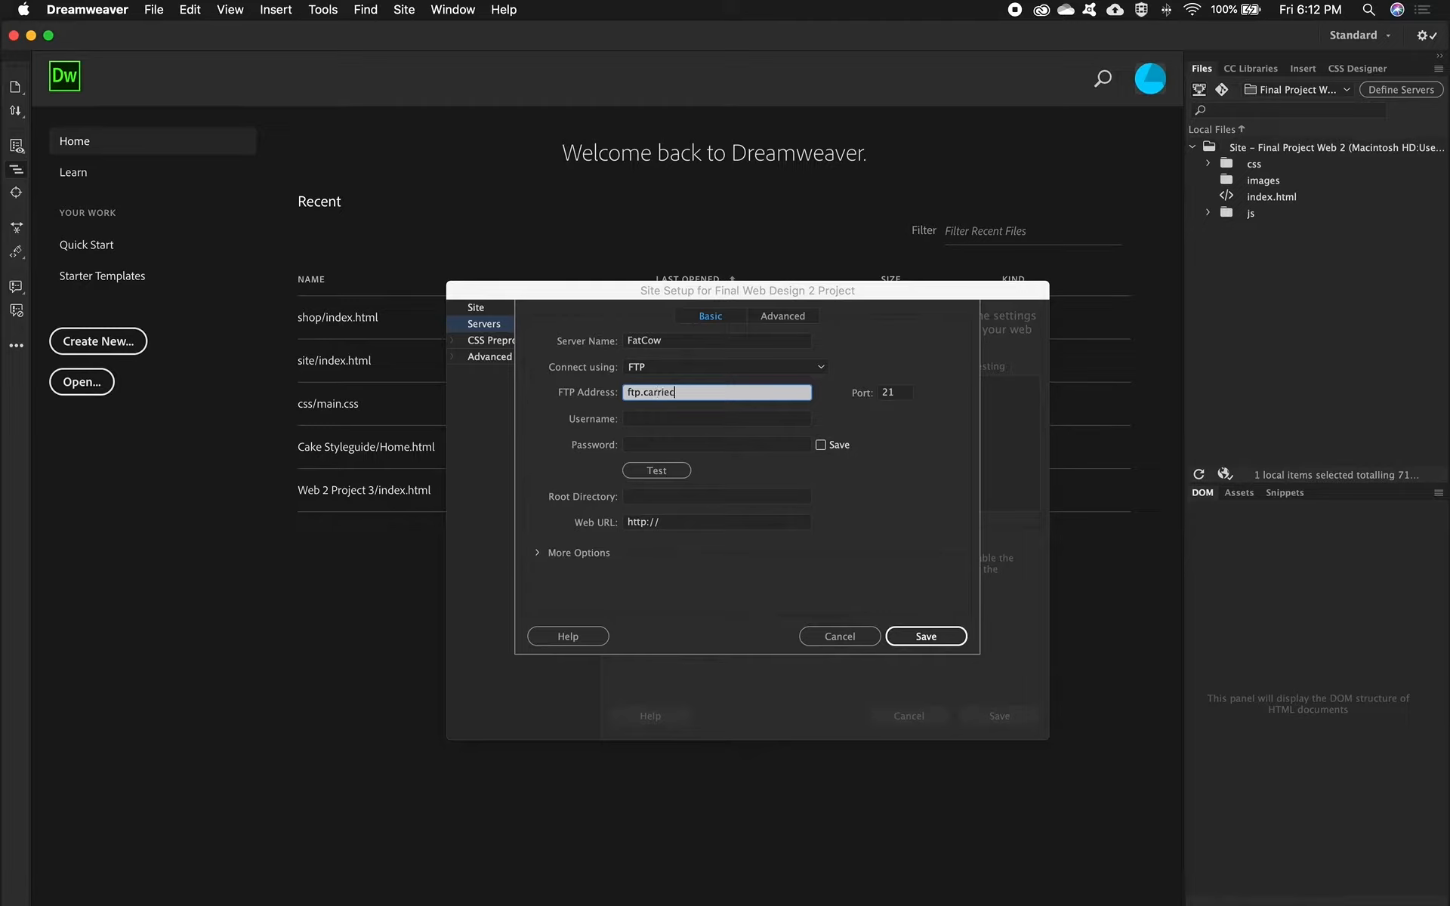
pyautogui.write('firman.com')
pyautogui.press('Tab')
pyautogui.click(674, 420)
pyautogui.write('carriecfirman.com')
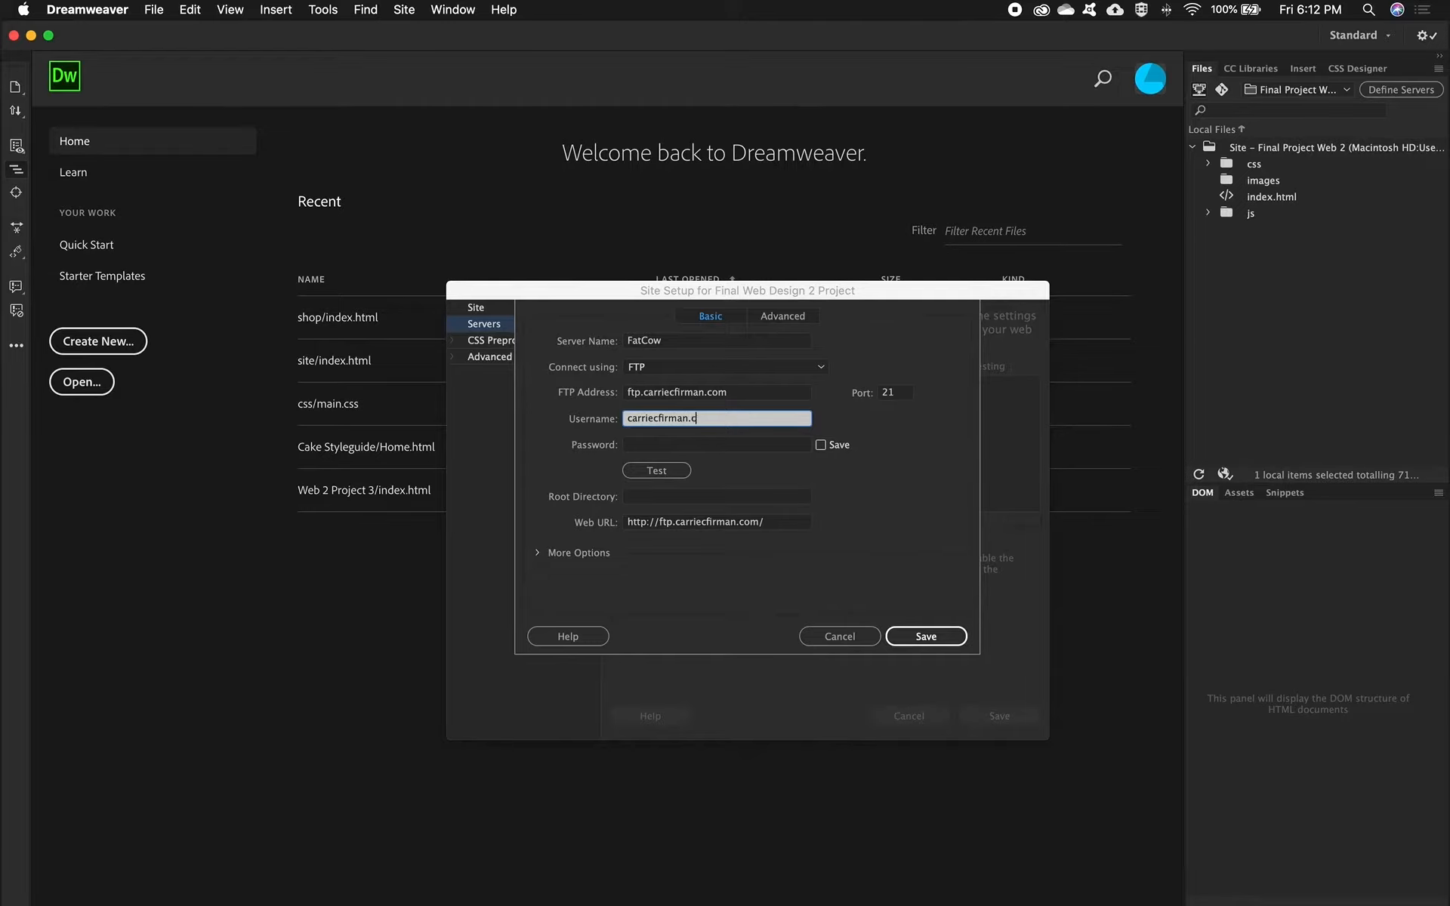
pyautogui.press('Tab')
pyautogui.write('********')
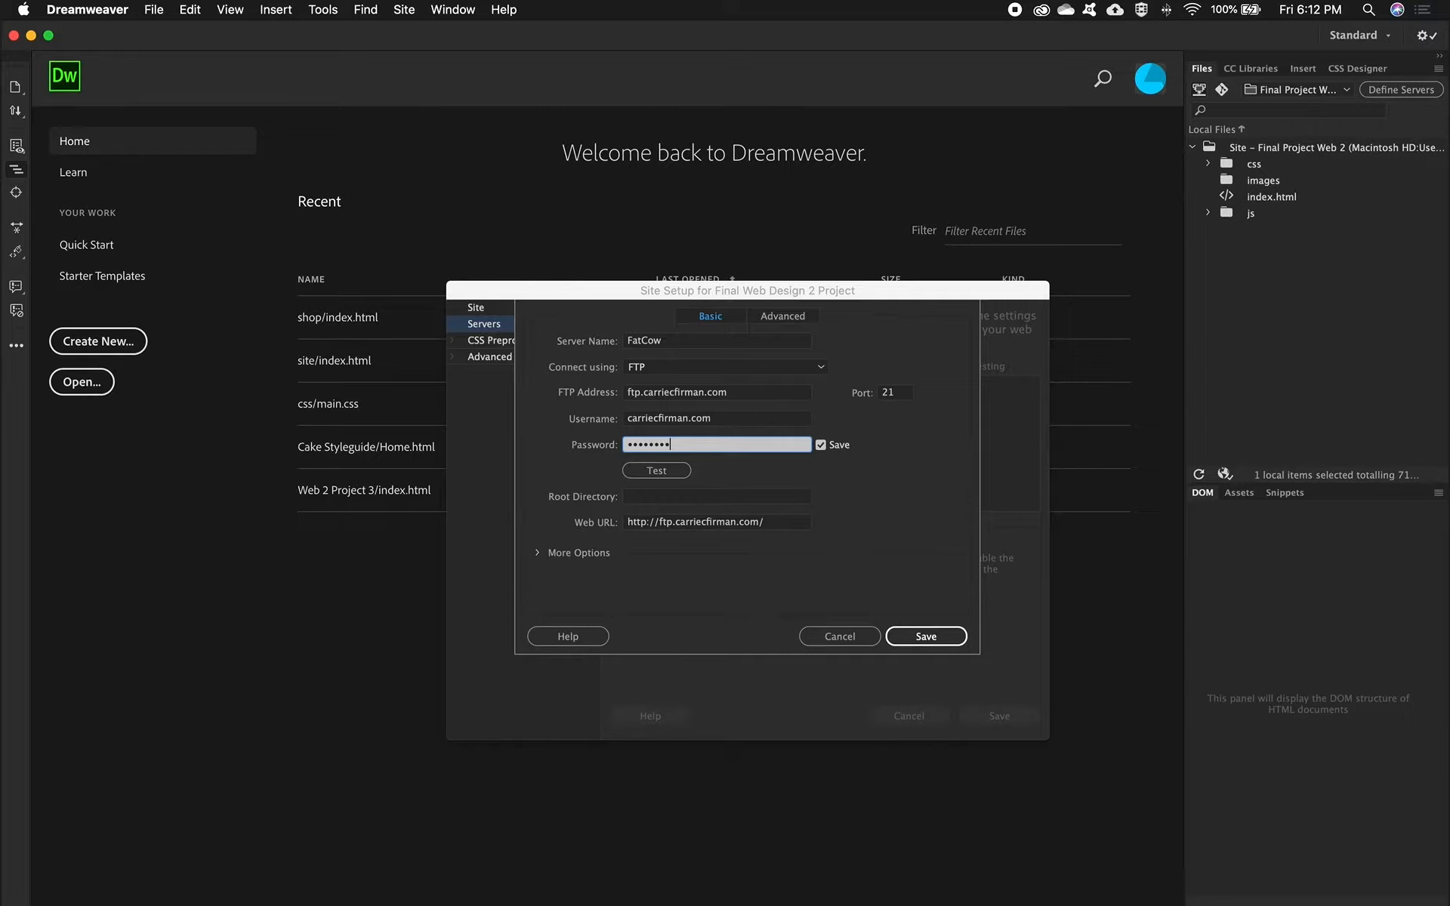
pyautogui.click(684, 473)
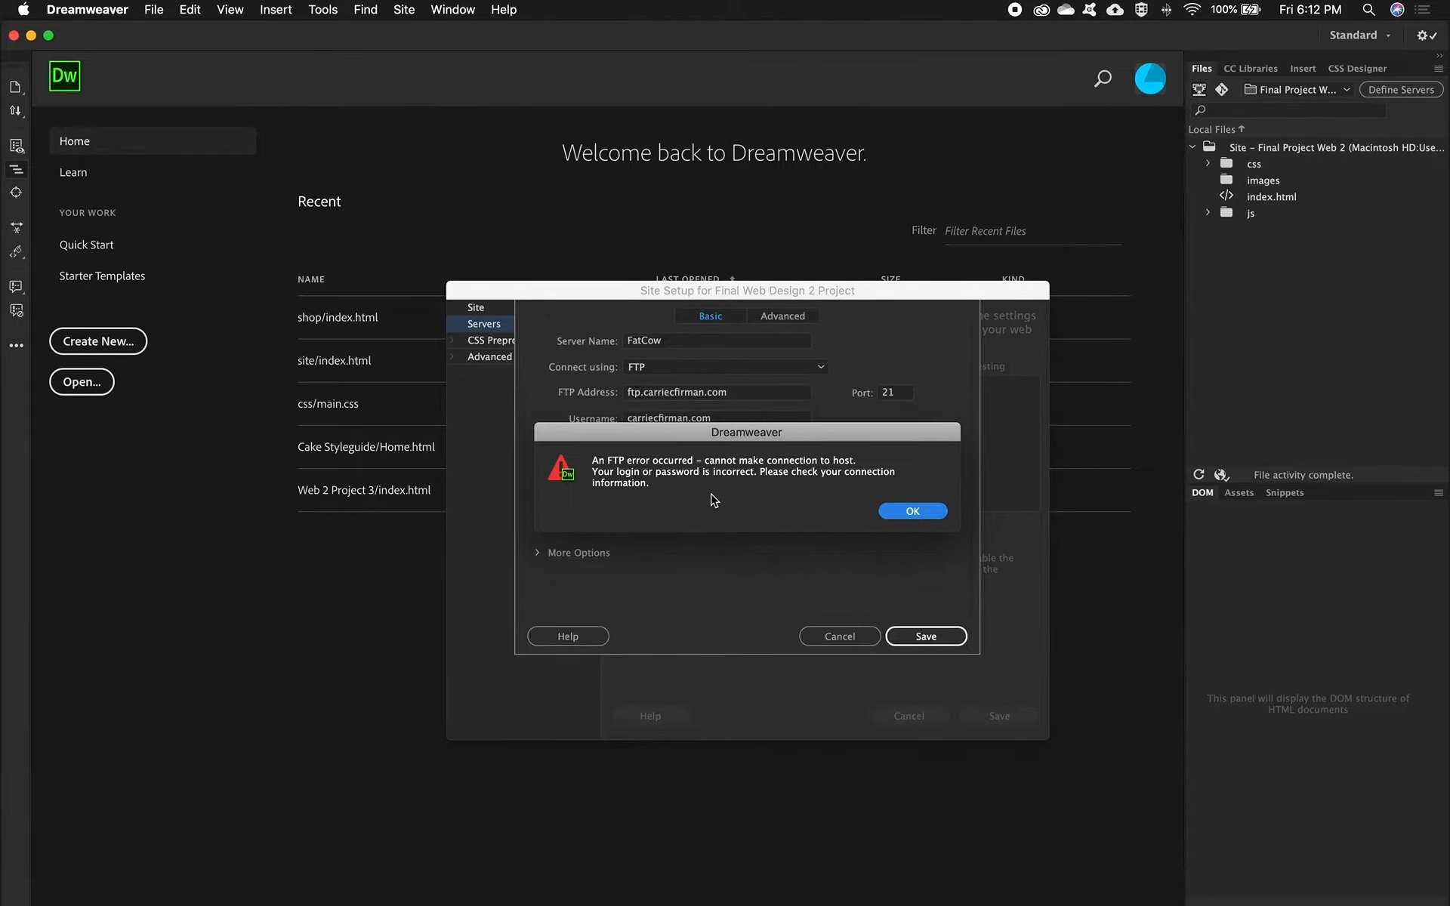
# Remove the stray dot from the FTP username and retest until the connection succeeds
pyautogui.click(909, 511)
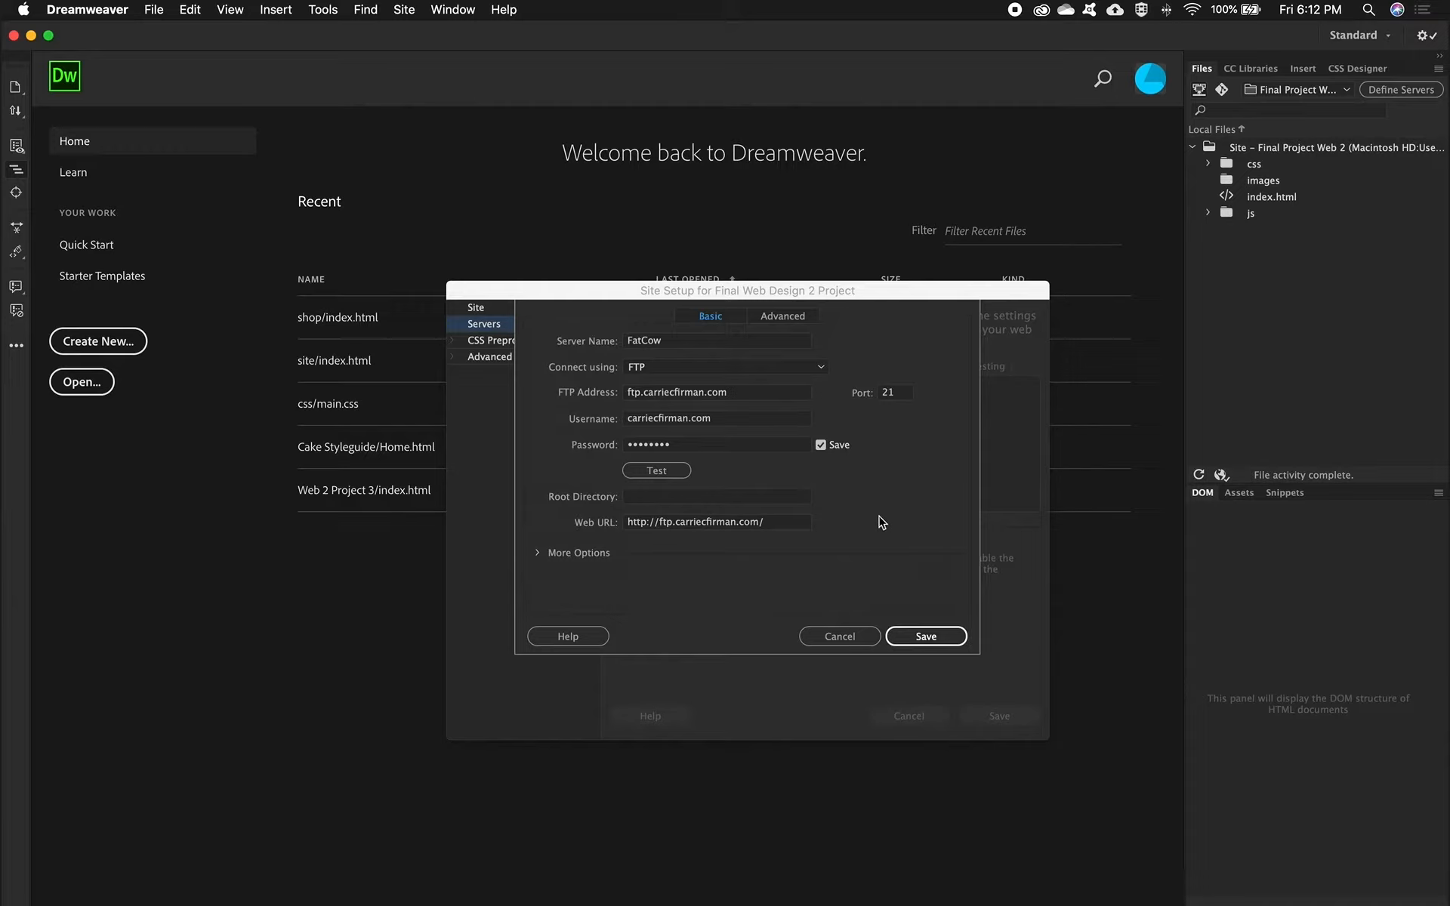
pyautogui.click(692, 420)
pyautogui.press('BackSpace')
pyautogui.click(663, 470)
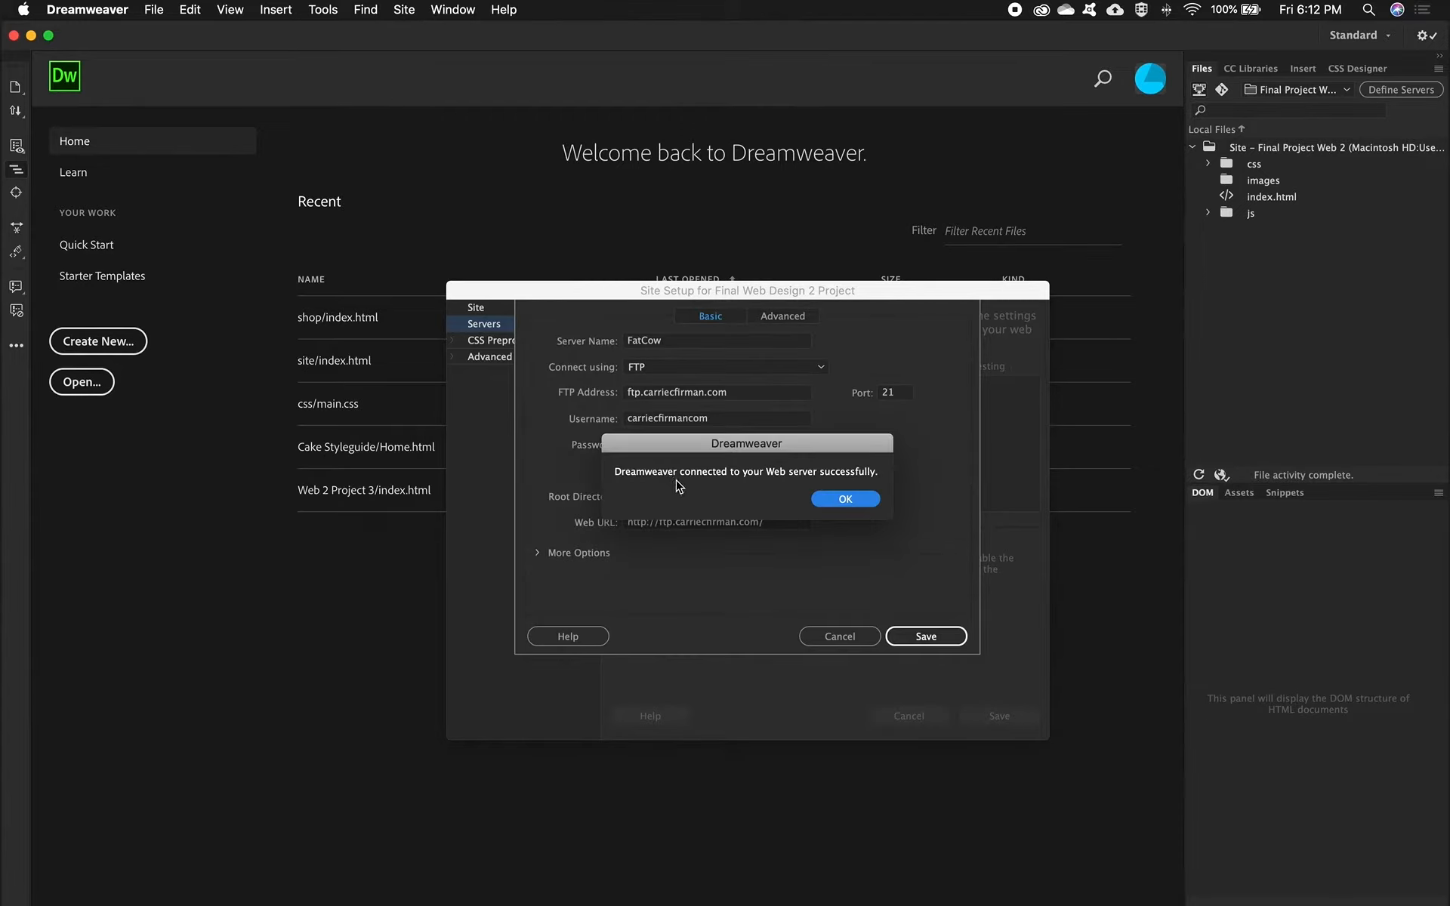
pyautogui.moveTo(689, 449); pyautogui.dragTo(686, 567)
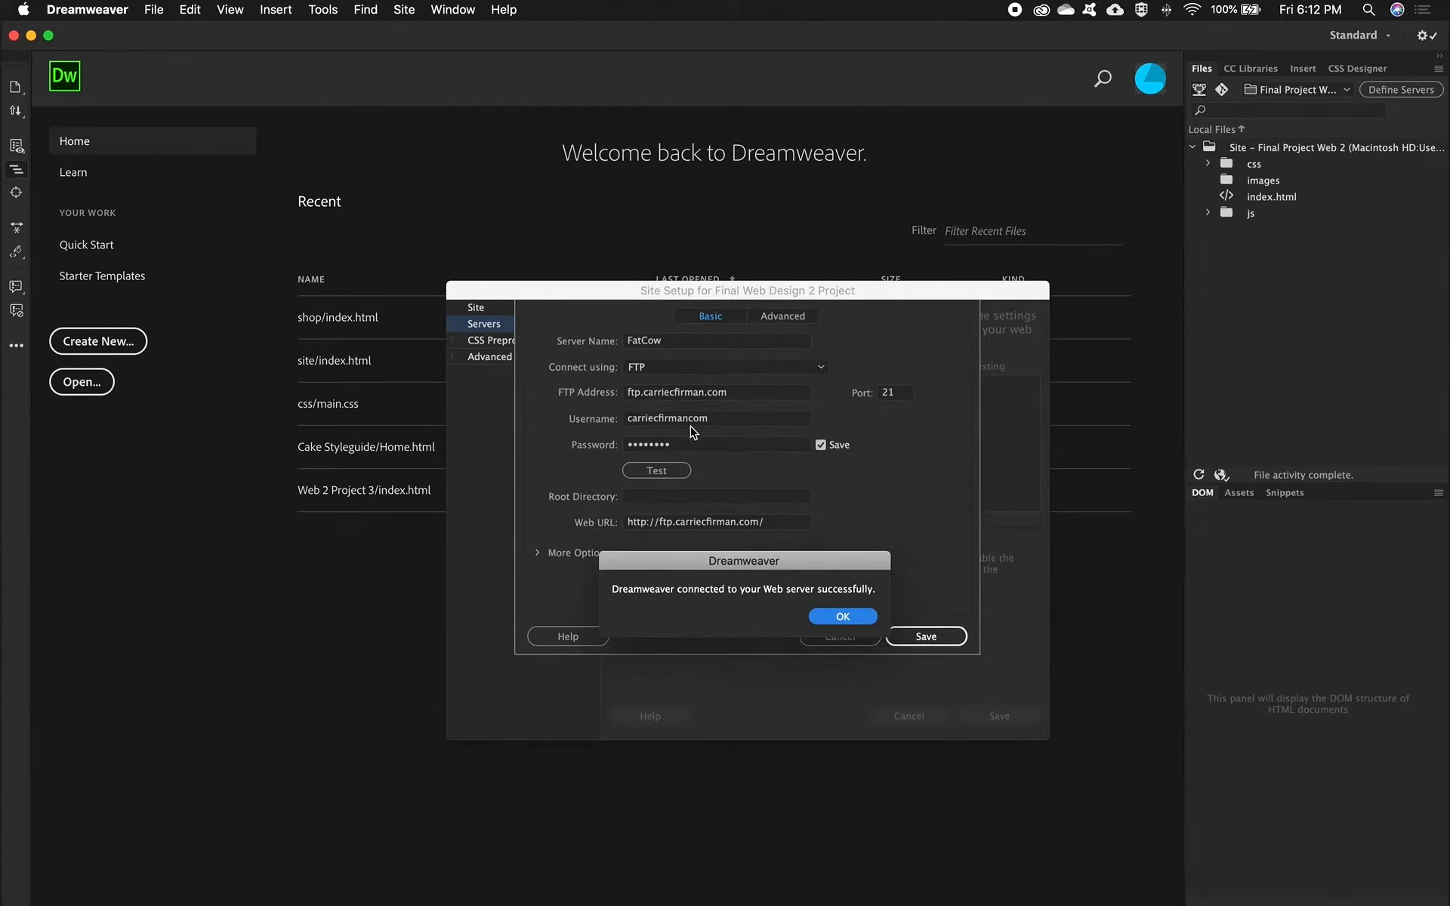
pyautogui.moveTo(776, 559); pyautogui.dragTo(795, 472)
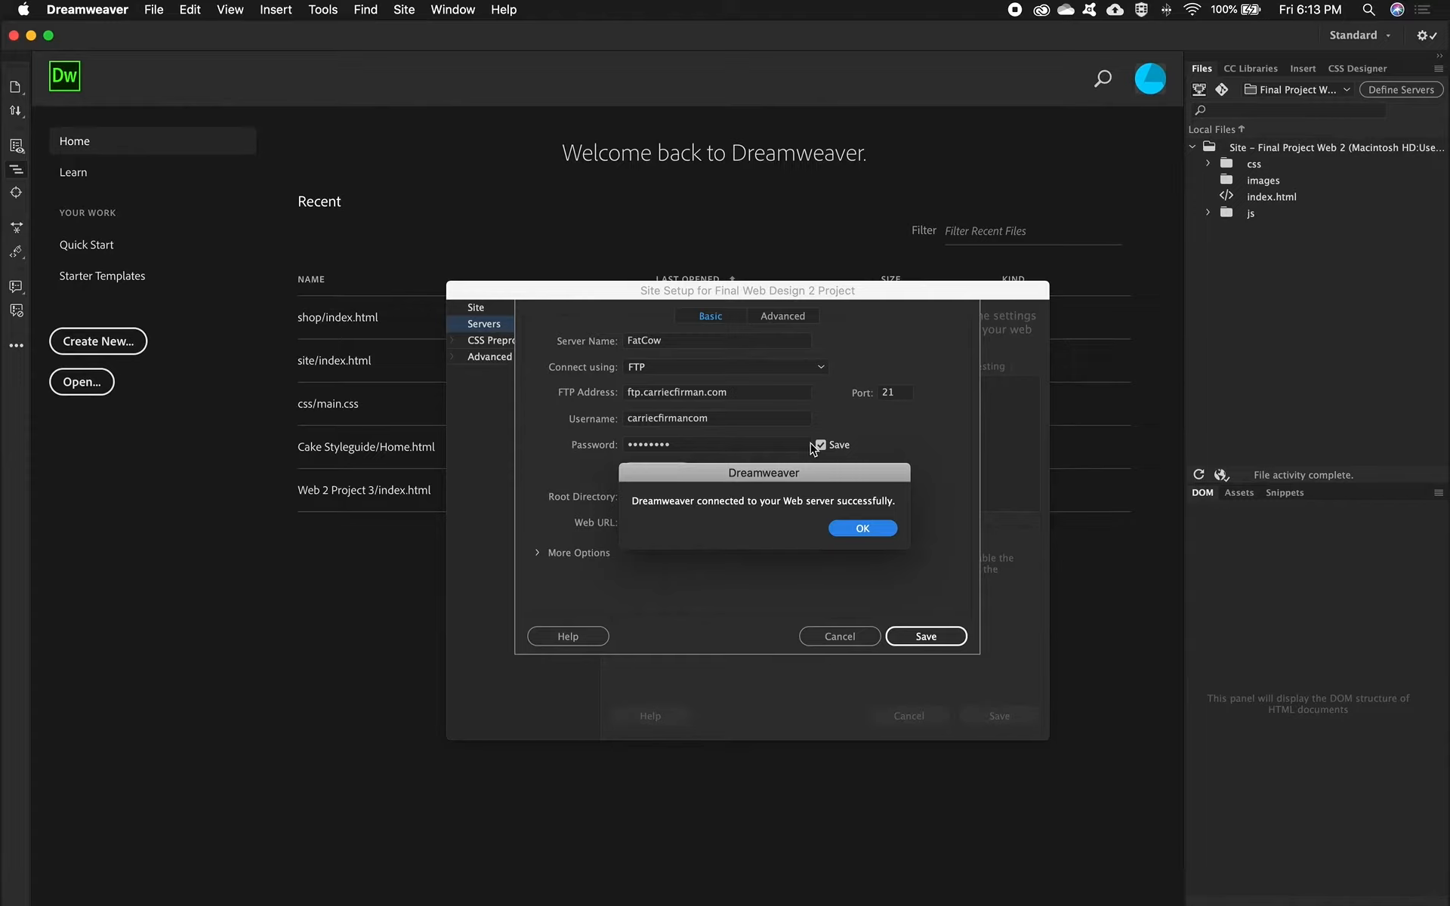
pyautogui.click(864, 530)
pyautogui.click(633, 496)
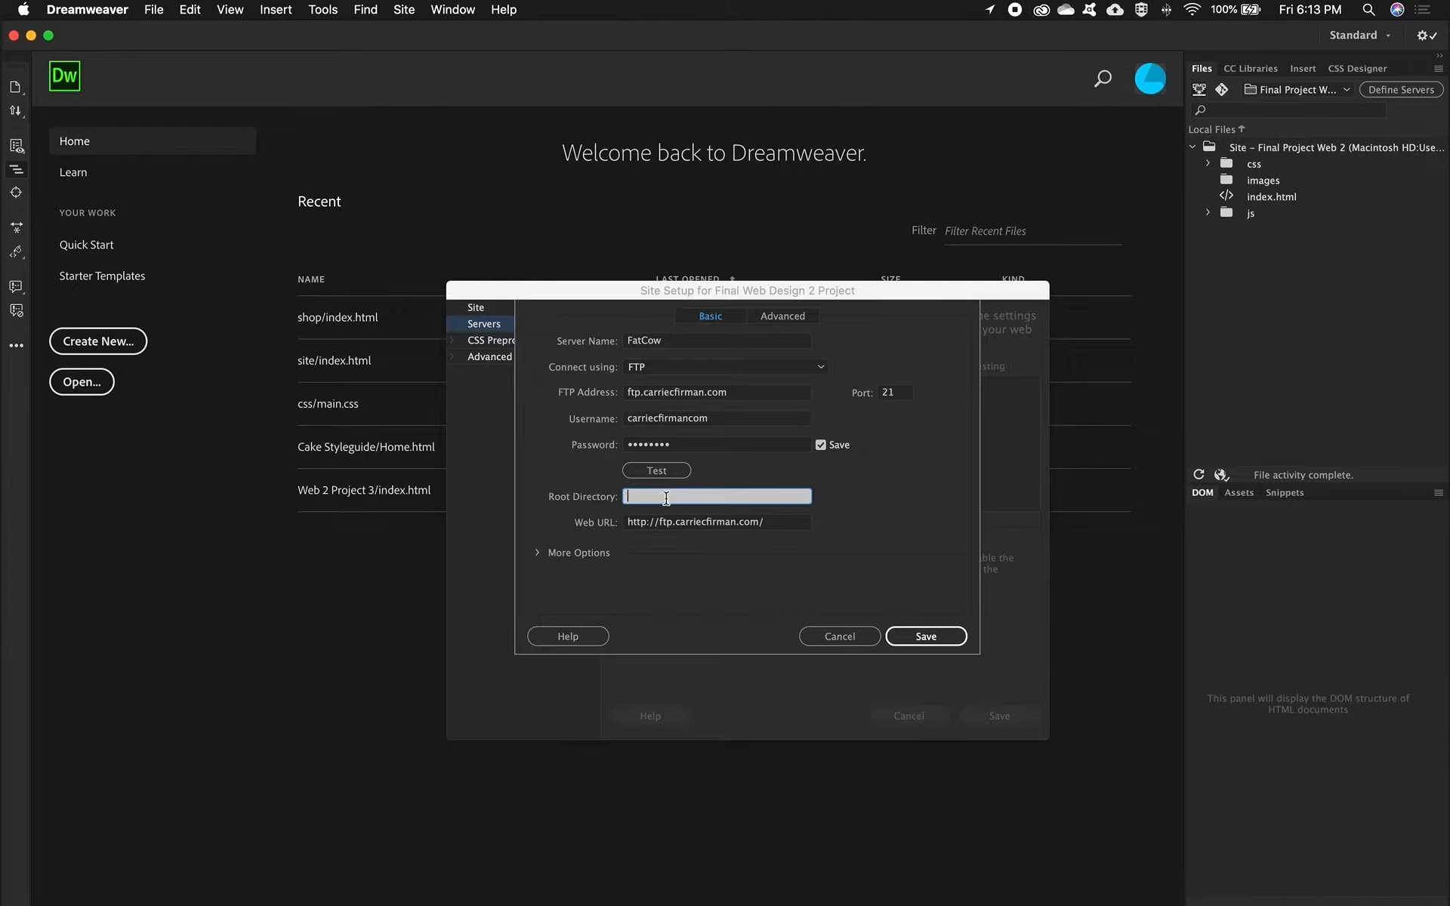
# Clear the root directory and strip 'ftp.' and 'public_html/' from the web URL
pyautogui.write('publick')
pyautogui.write('htm')
pyautogui.click(667, 523)
pyautogui.click(674, 523)
pyautogui.press('BackSpace')
pyautogui.press('BackSpace')
pyautogui.press('BackSpace')
pyautogui.press('BackSpace')
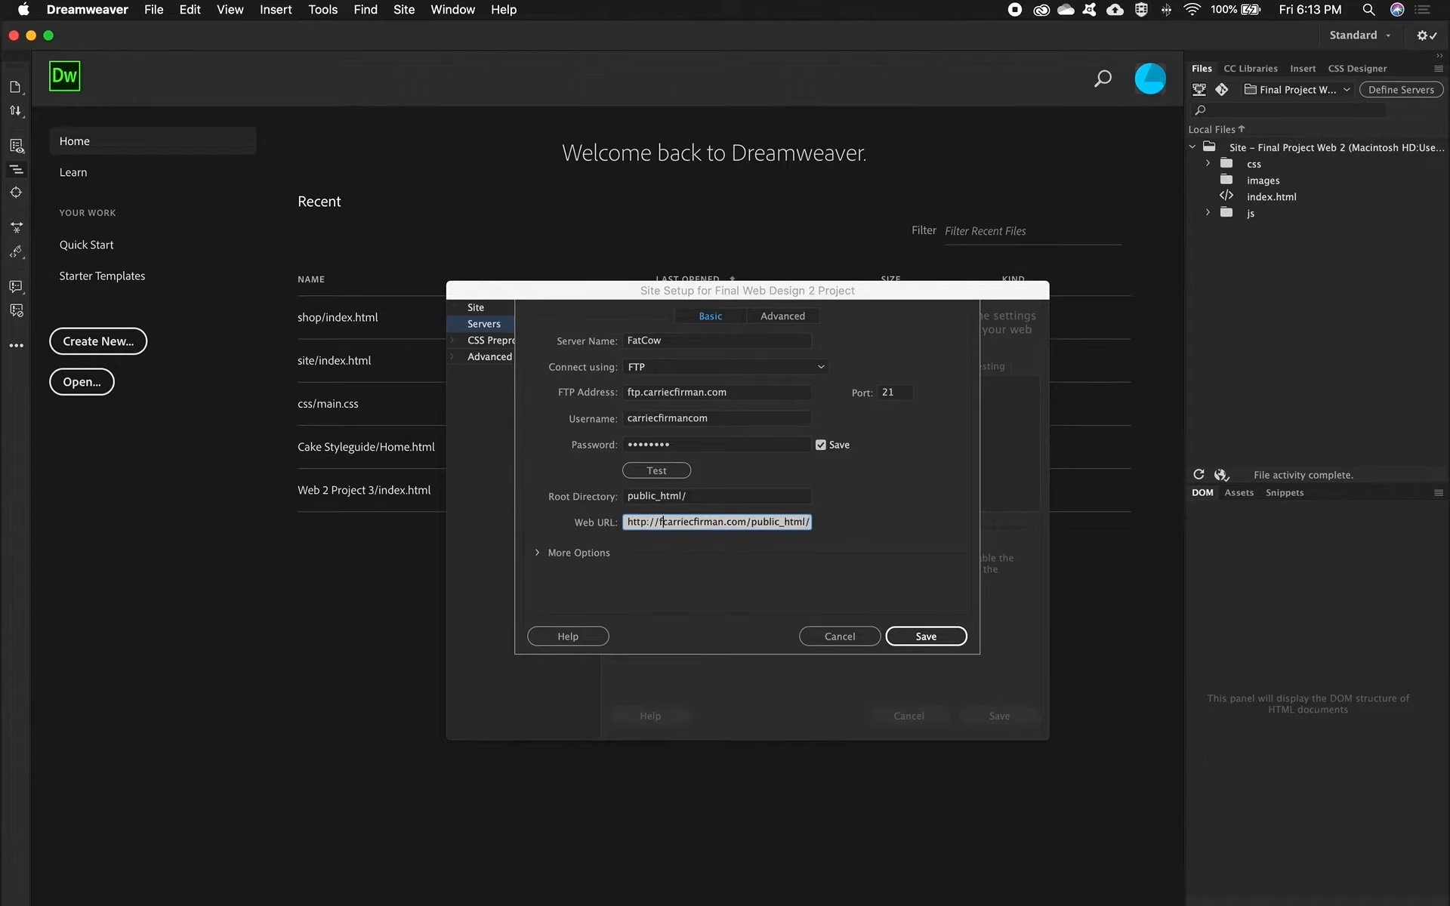
pyautogui.moveTo(748, 527); pyautogui.dragTo(838, 525)
pyautogui.press('BackSpace')
pyautogui.moveTo(703, 499); pyautogui.dragTo(603, 501)
pyautogui.press('BackSpace')
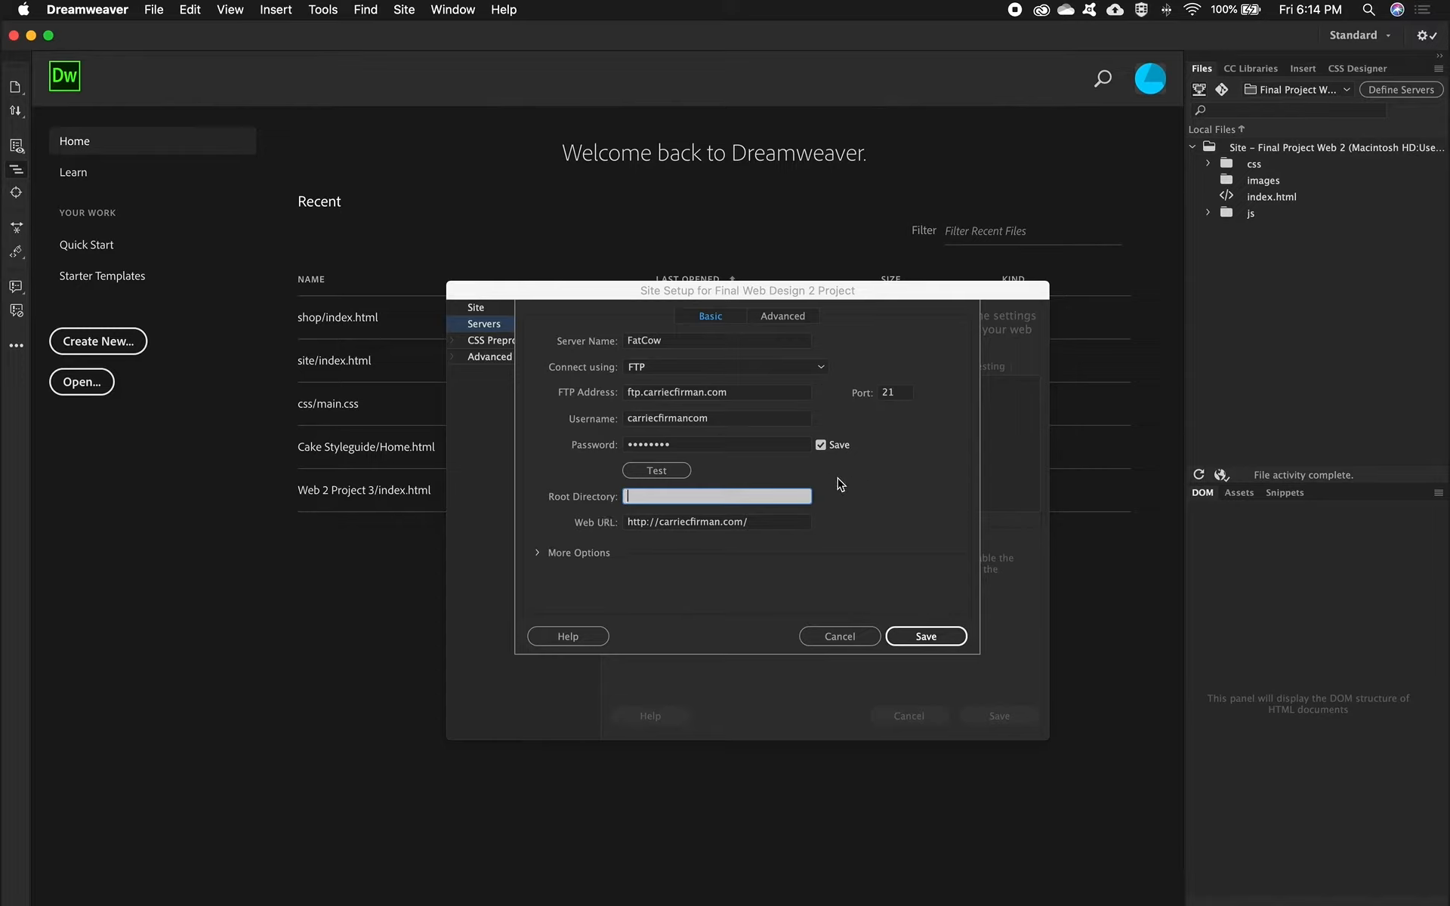
# Retest the connection successfully and save the FatCow server settings
pyautogui.click(673, 475)
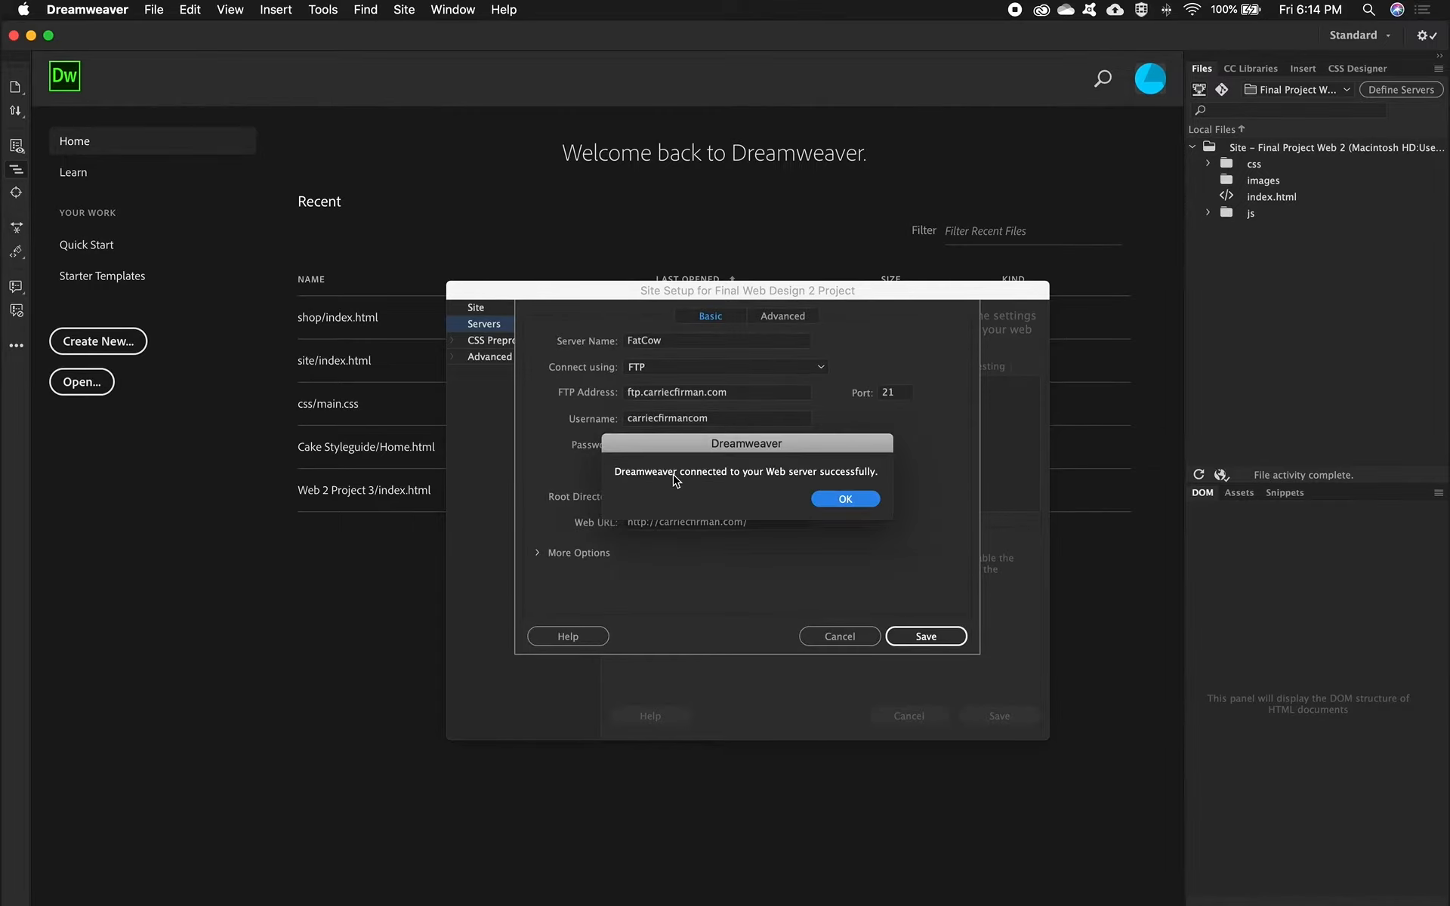
pyautogui.click(846, 500)
pyautogui.click(920, 635)
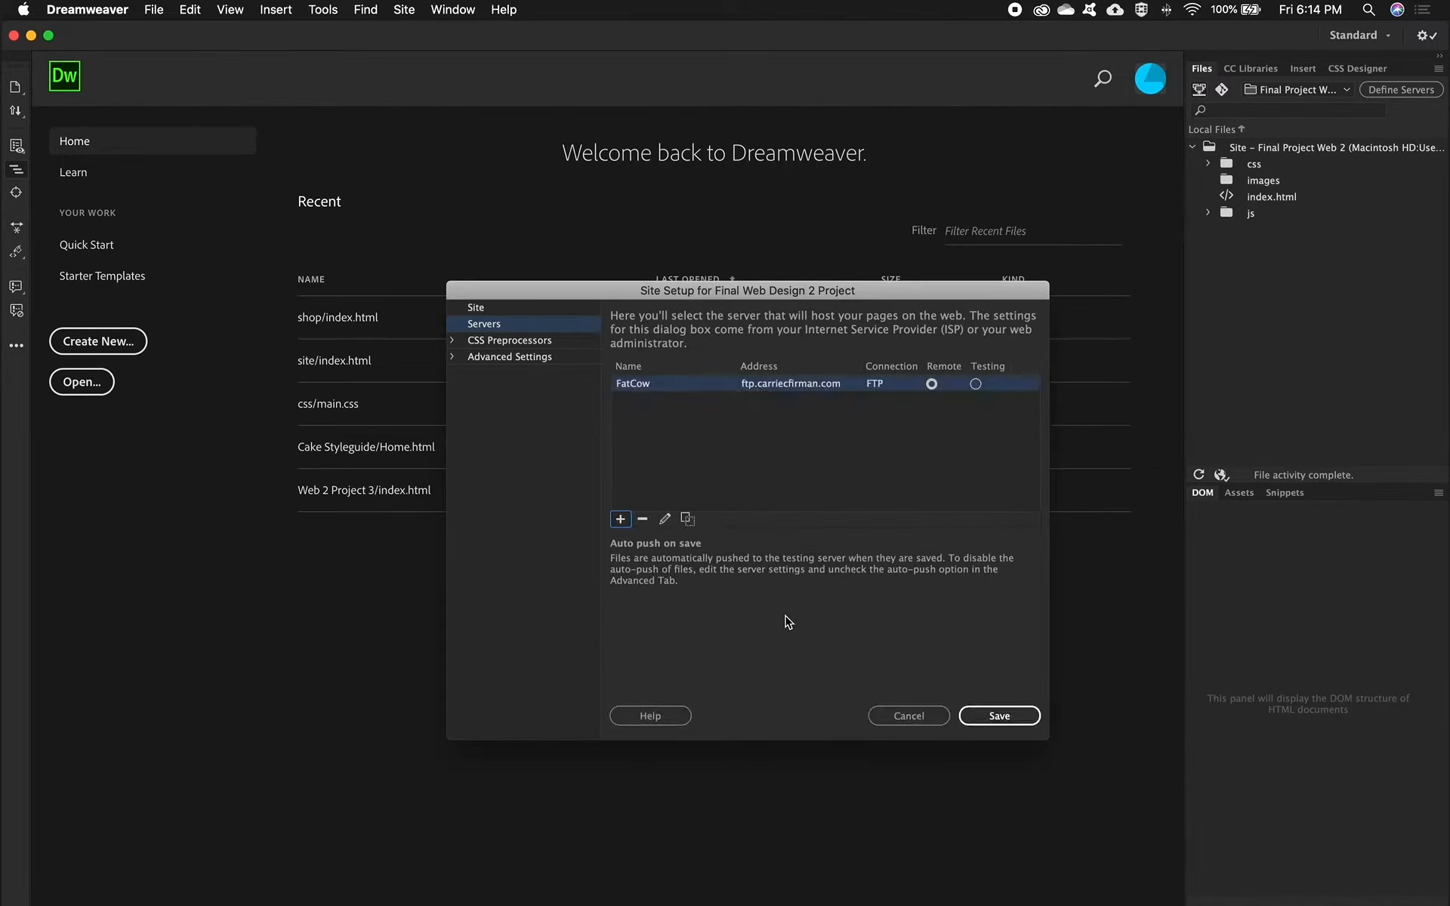
# Save the site setup, then create a new HTML document using the Bootstrap framework
pyautogui.click(1001, 719)
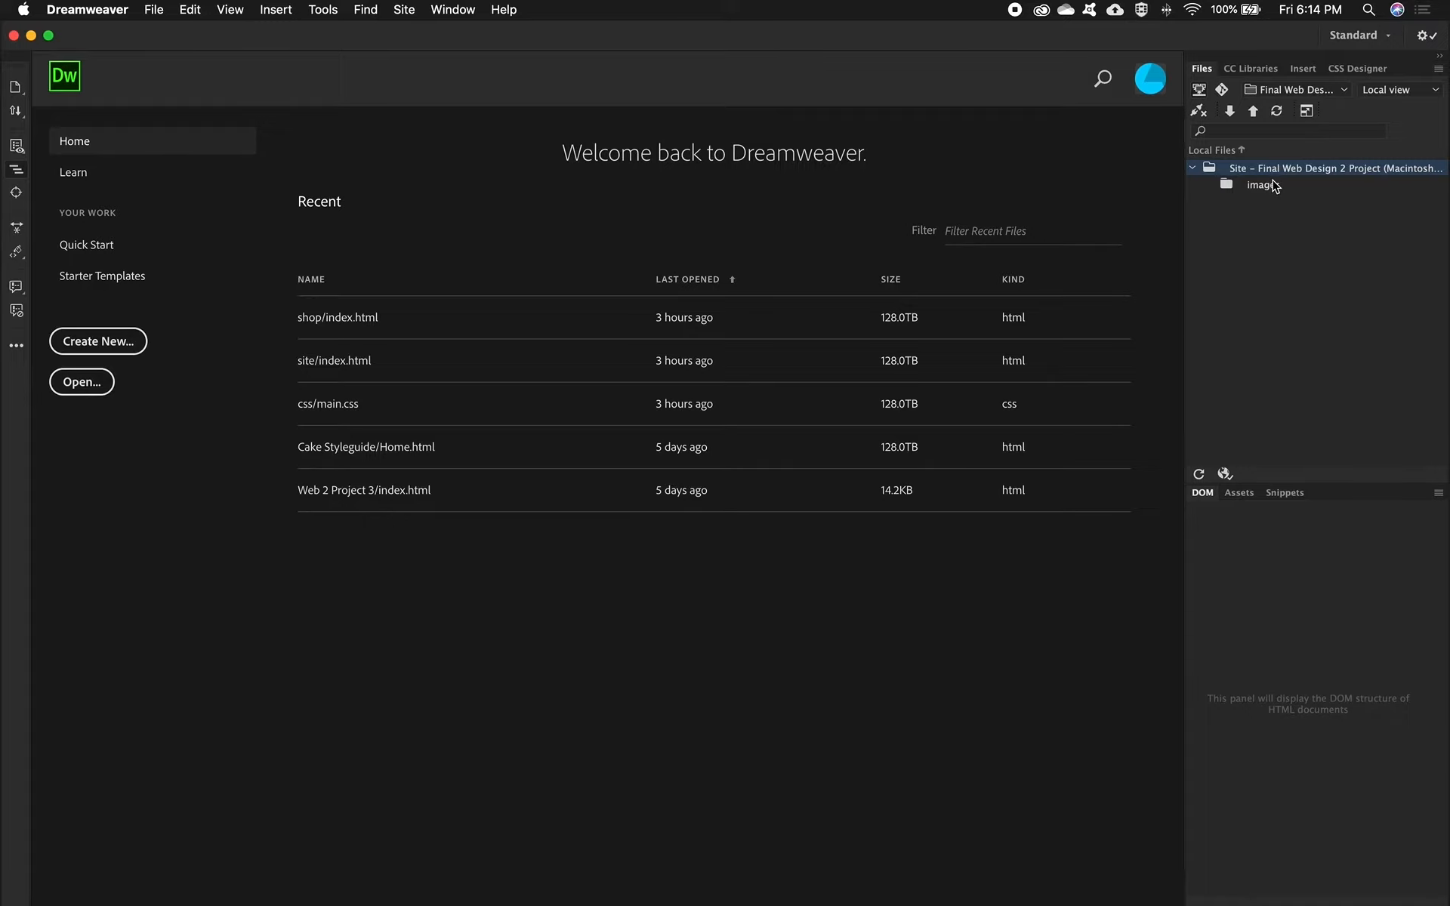
pyautogui.click(155, 11)
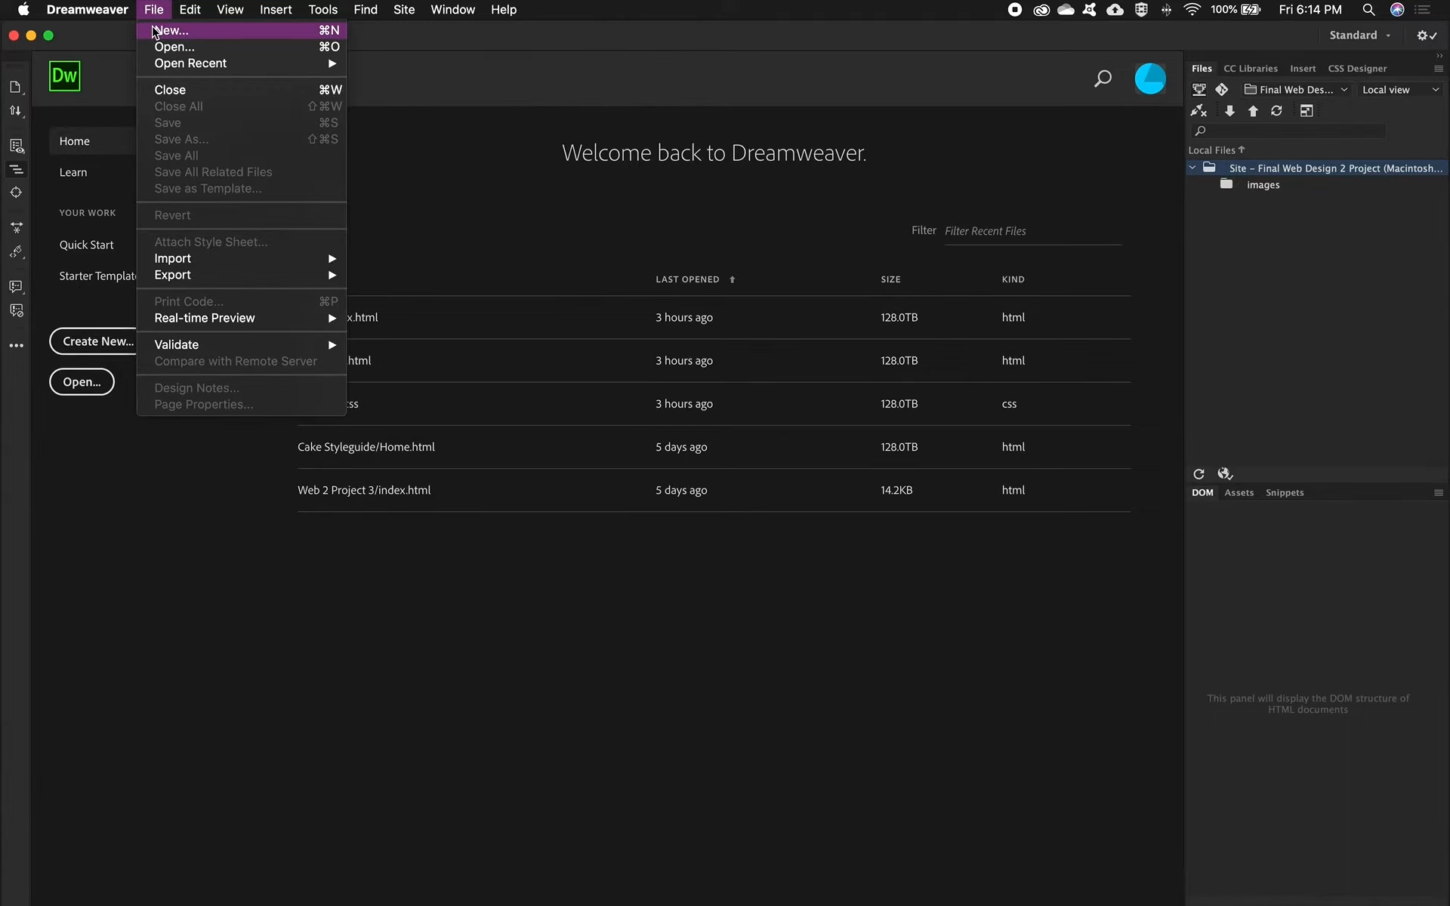
pyautogui.click(155, 31)
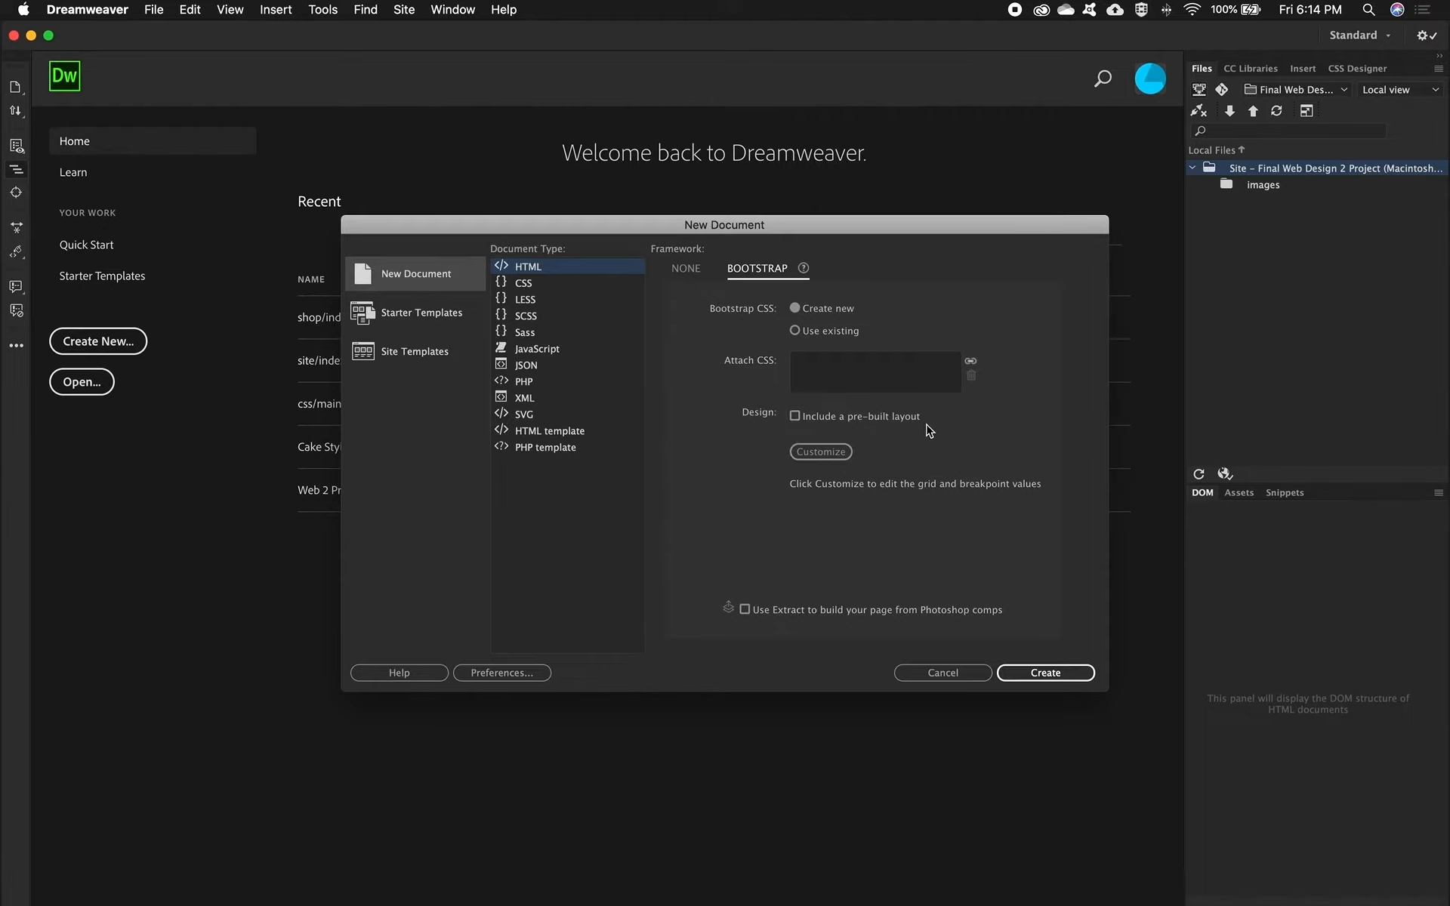
pyautogui.click(1073, 681)
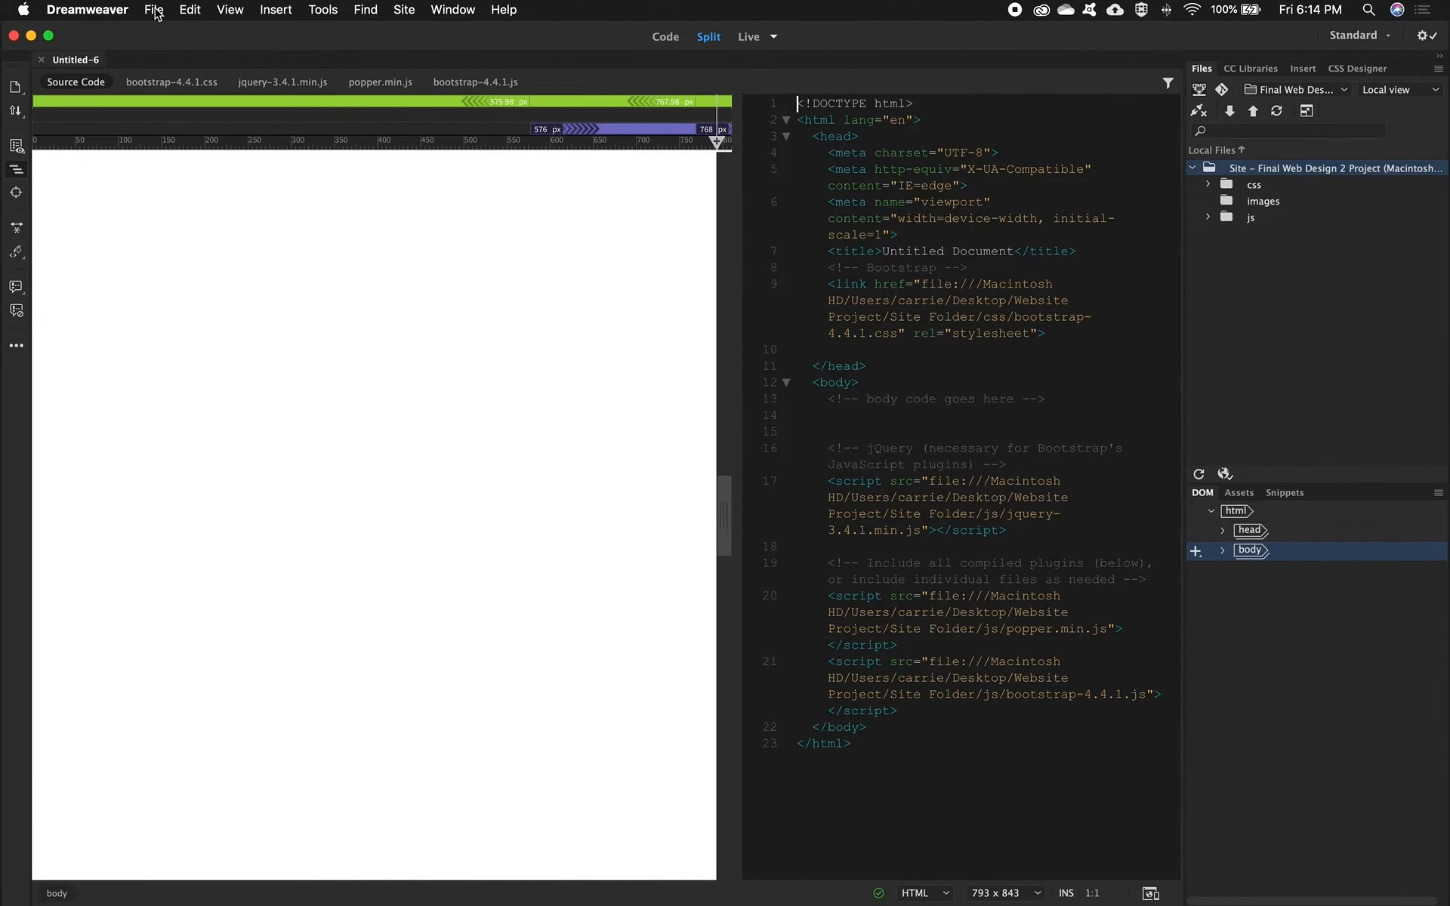
# Save the new Bootstrap page as index.html in the site root folder
pyautogui.click(155, 11)
pyautogui.click(182, 140)
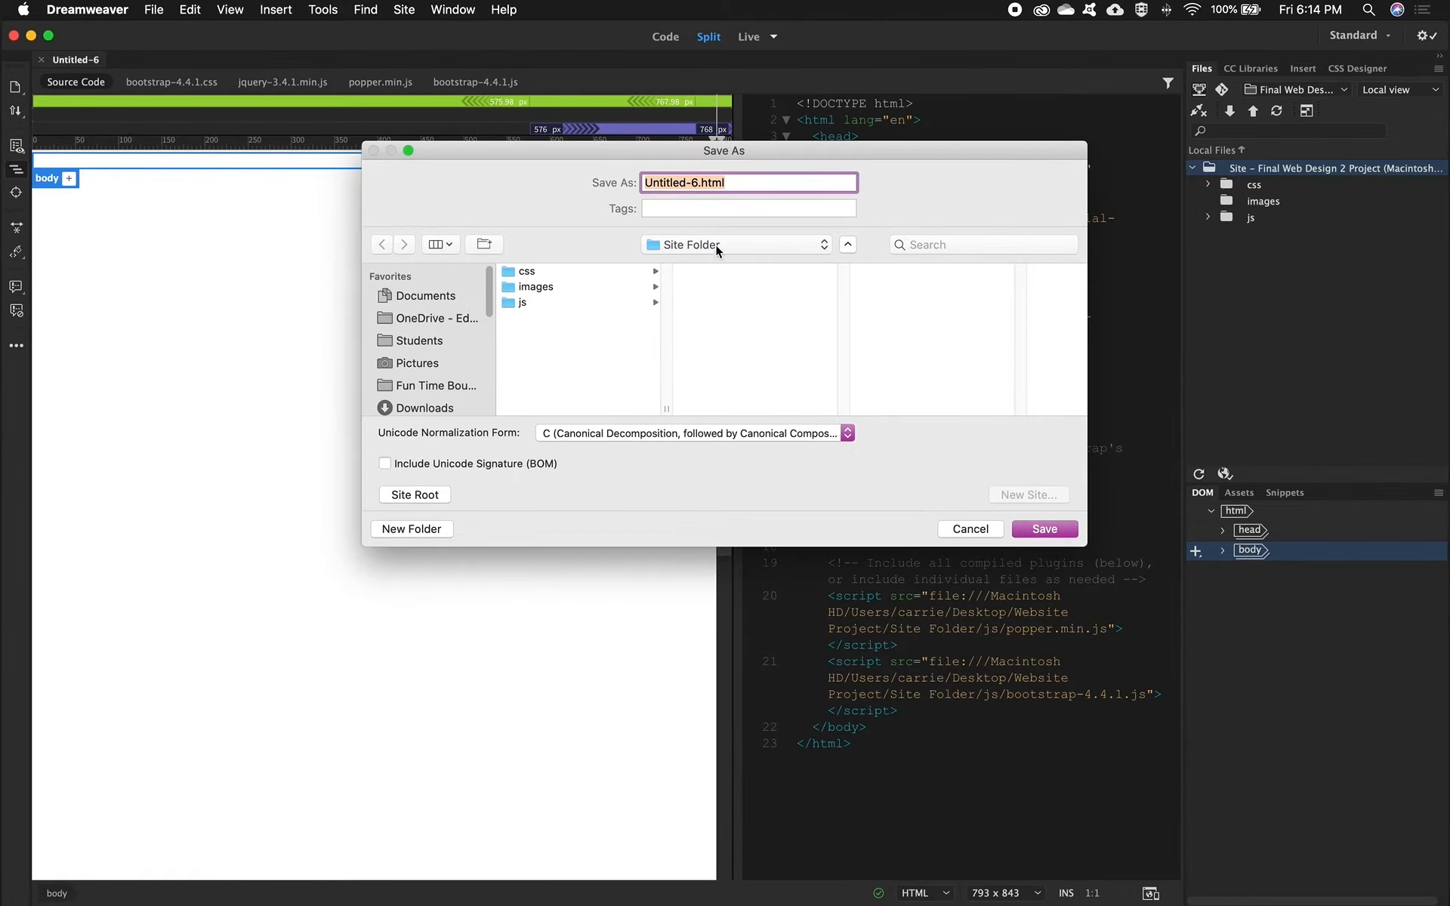
pyautogui.write('ind')
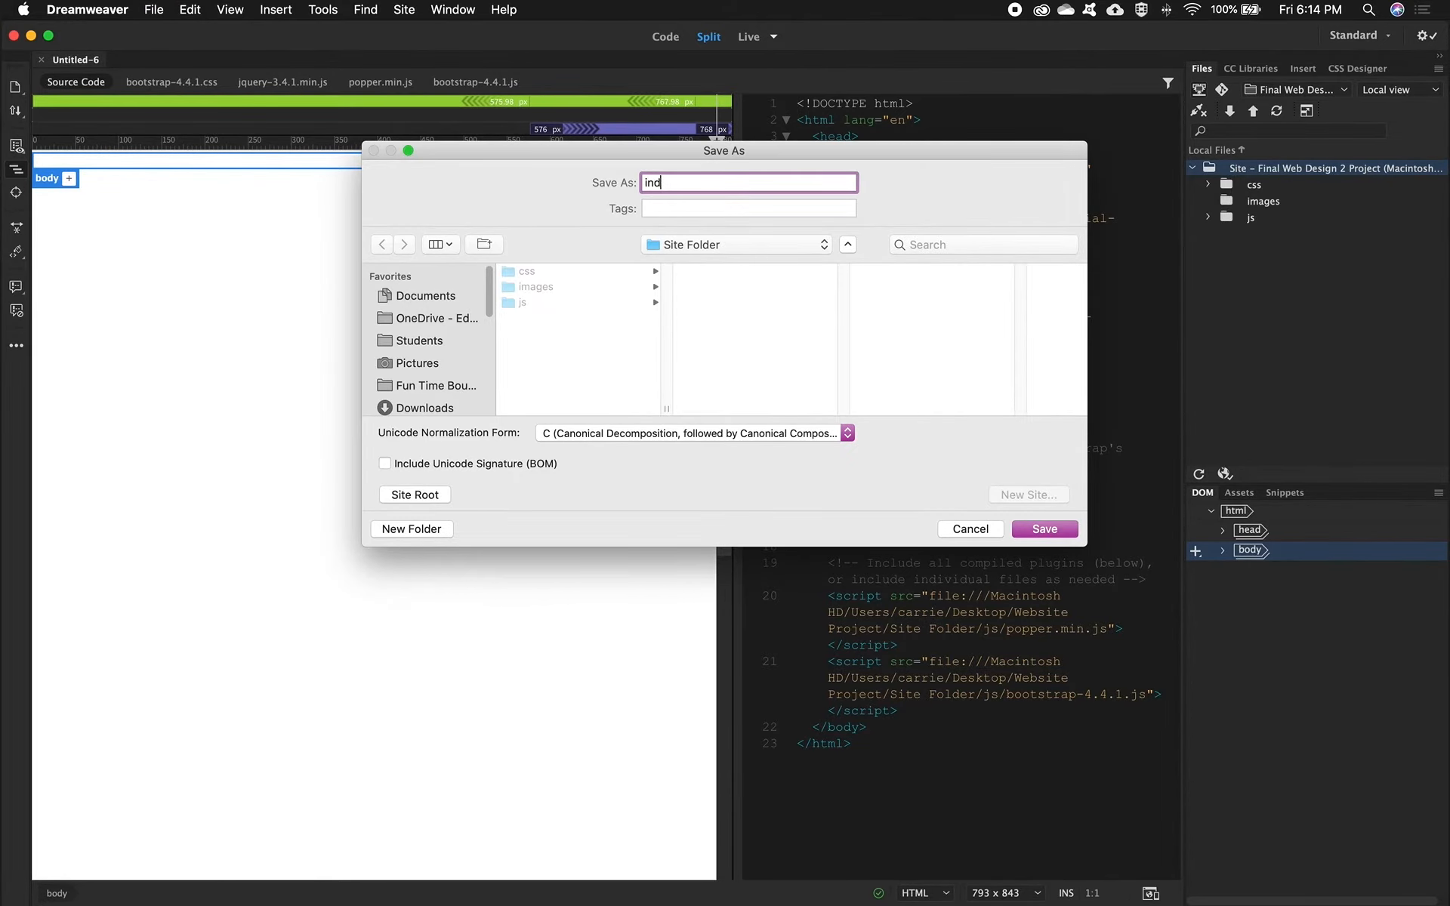
pyautogui.write('ex.html')
pyautogui.click(1043, 530)
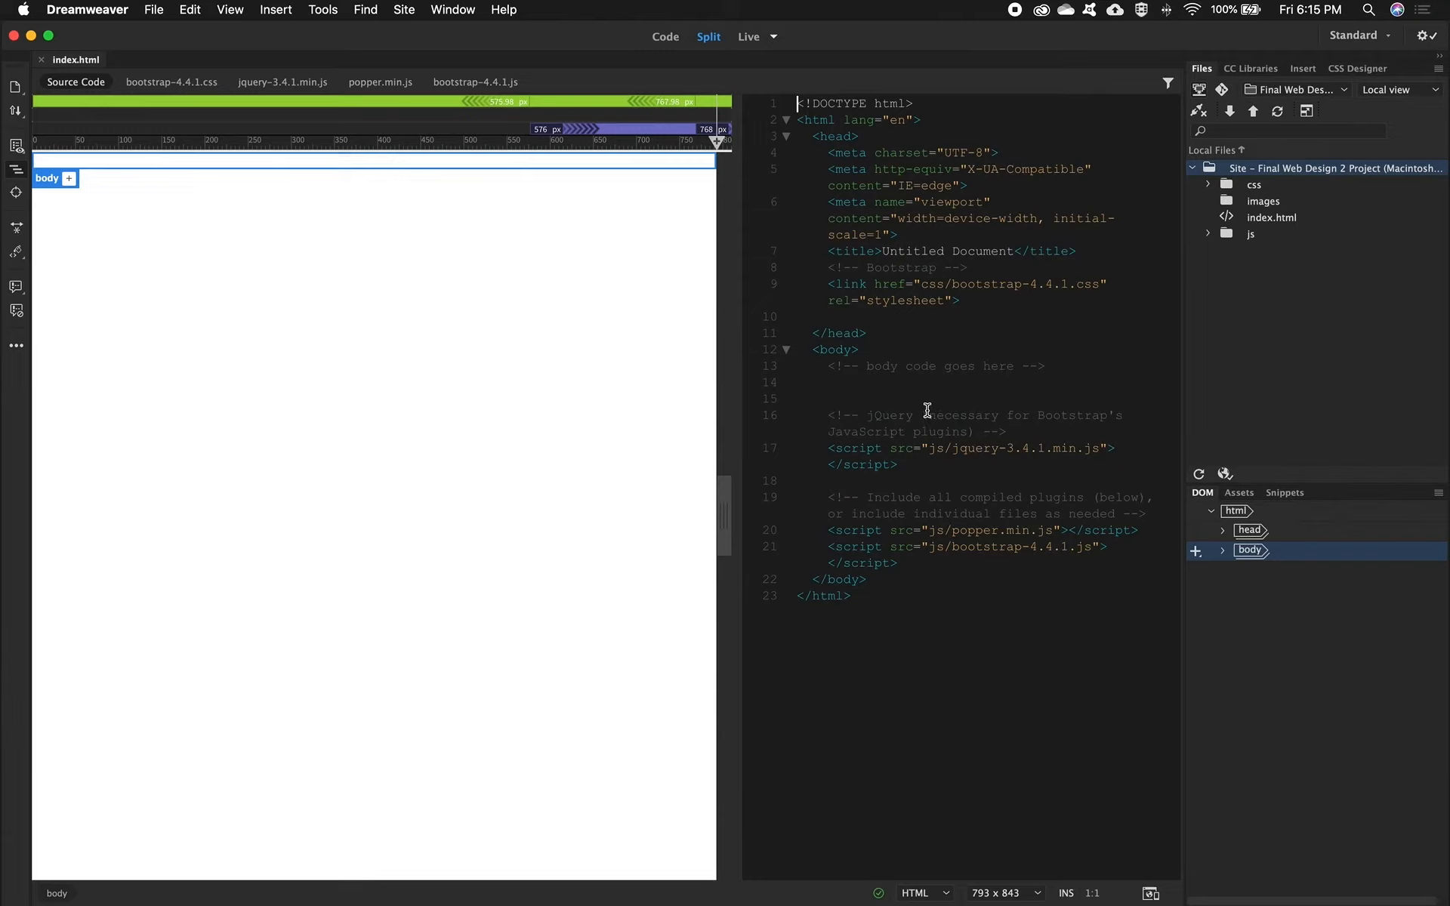
pyautogui.click(154, 9)
# Create a new CSS document
pyautogui.click(154, 32)
pyautogui.click(535, 285)
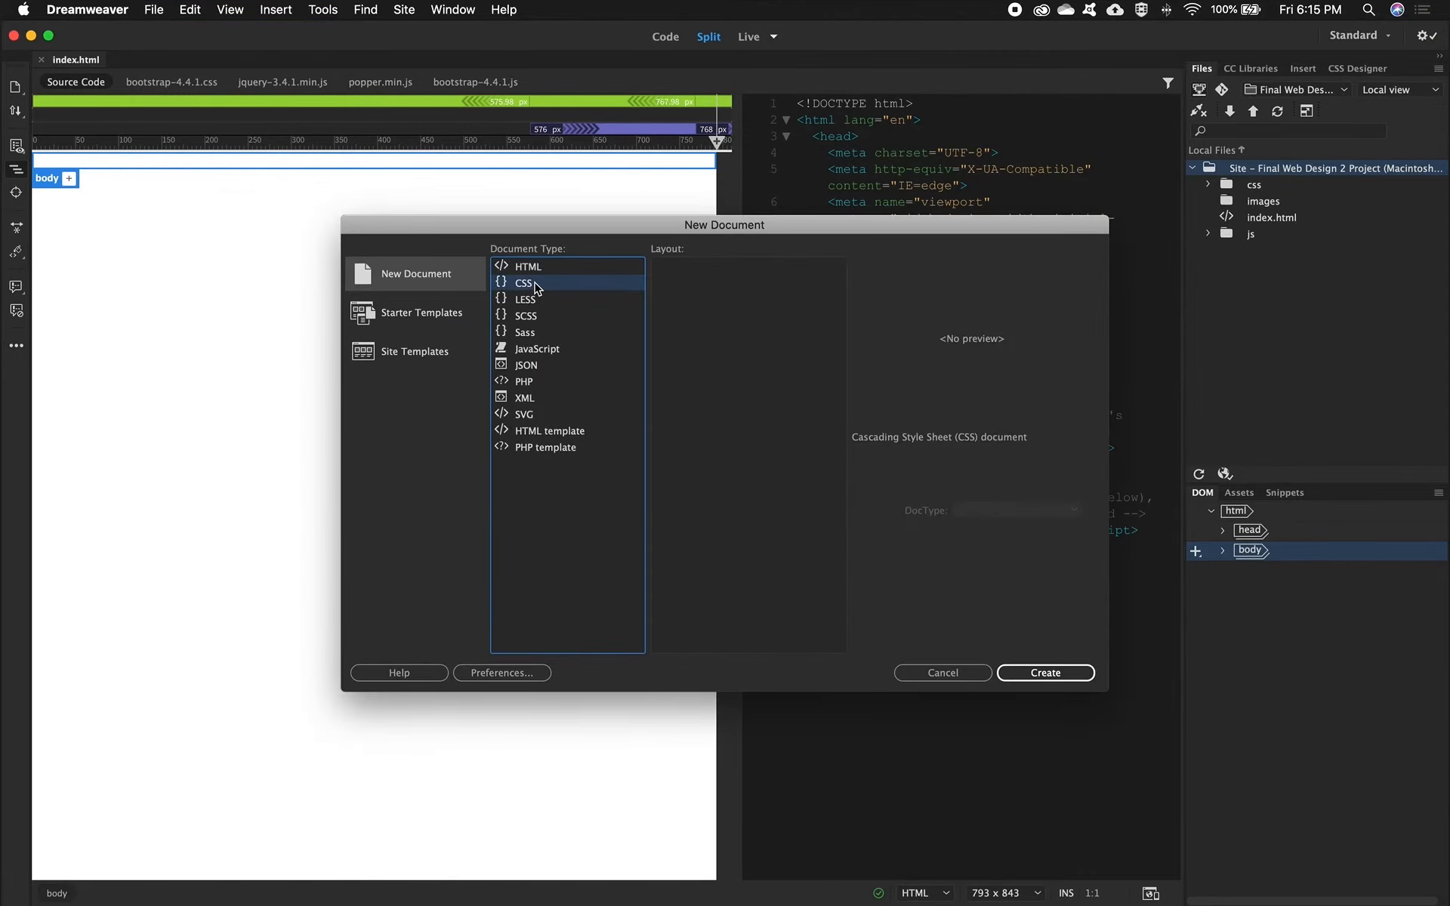
pyautogui.click(1046, 673)
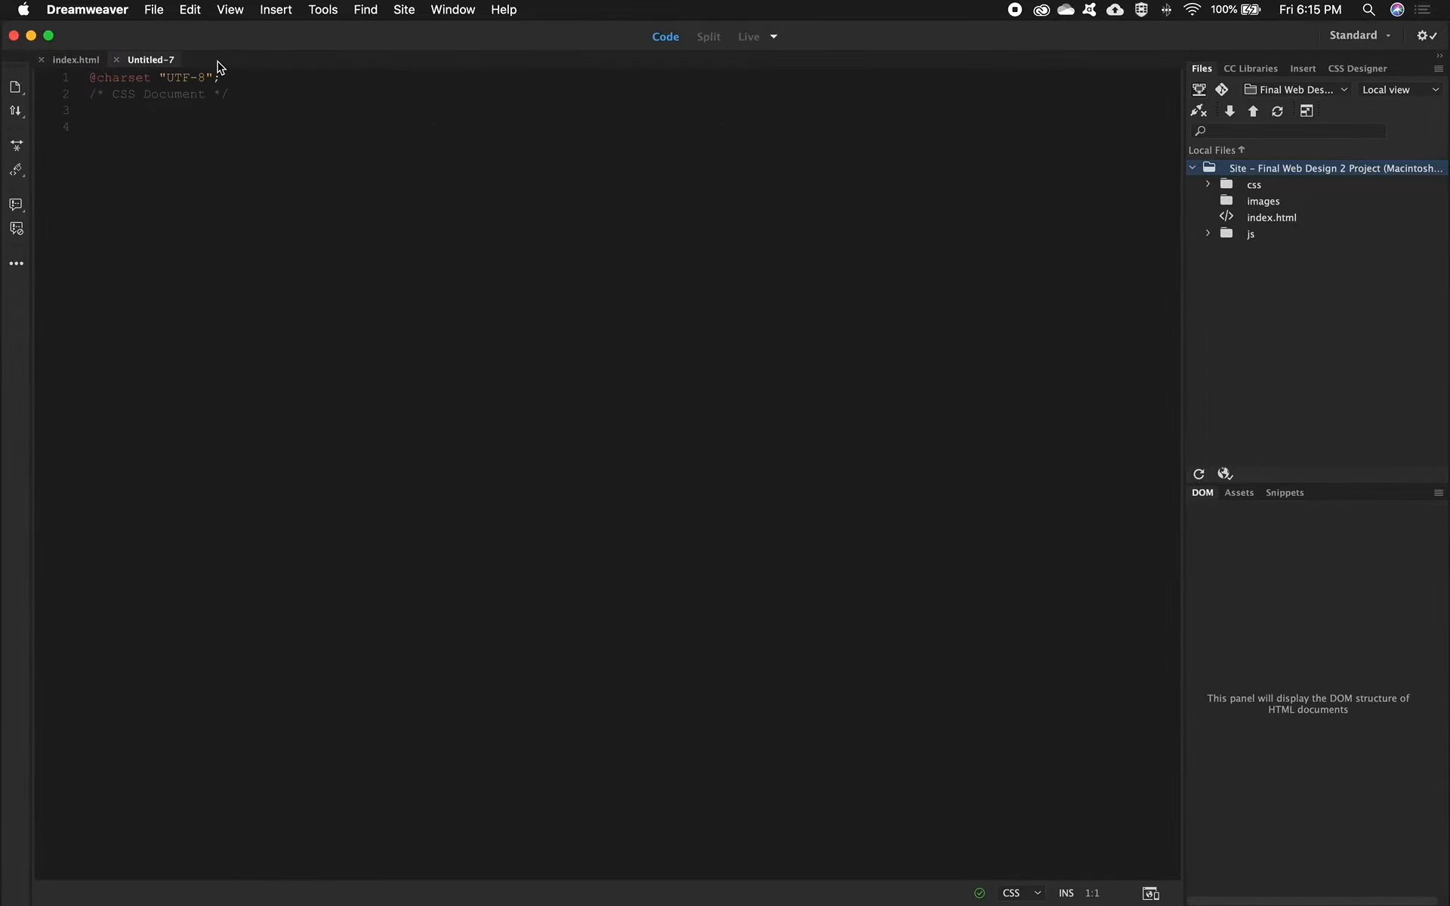
# Save the CSS file as main.css in the site's css folder
pyautogui.press('super+s')
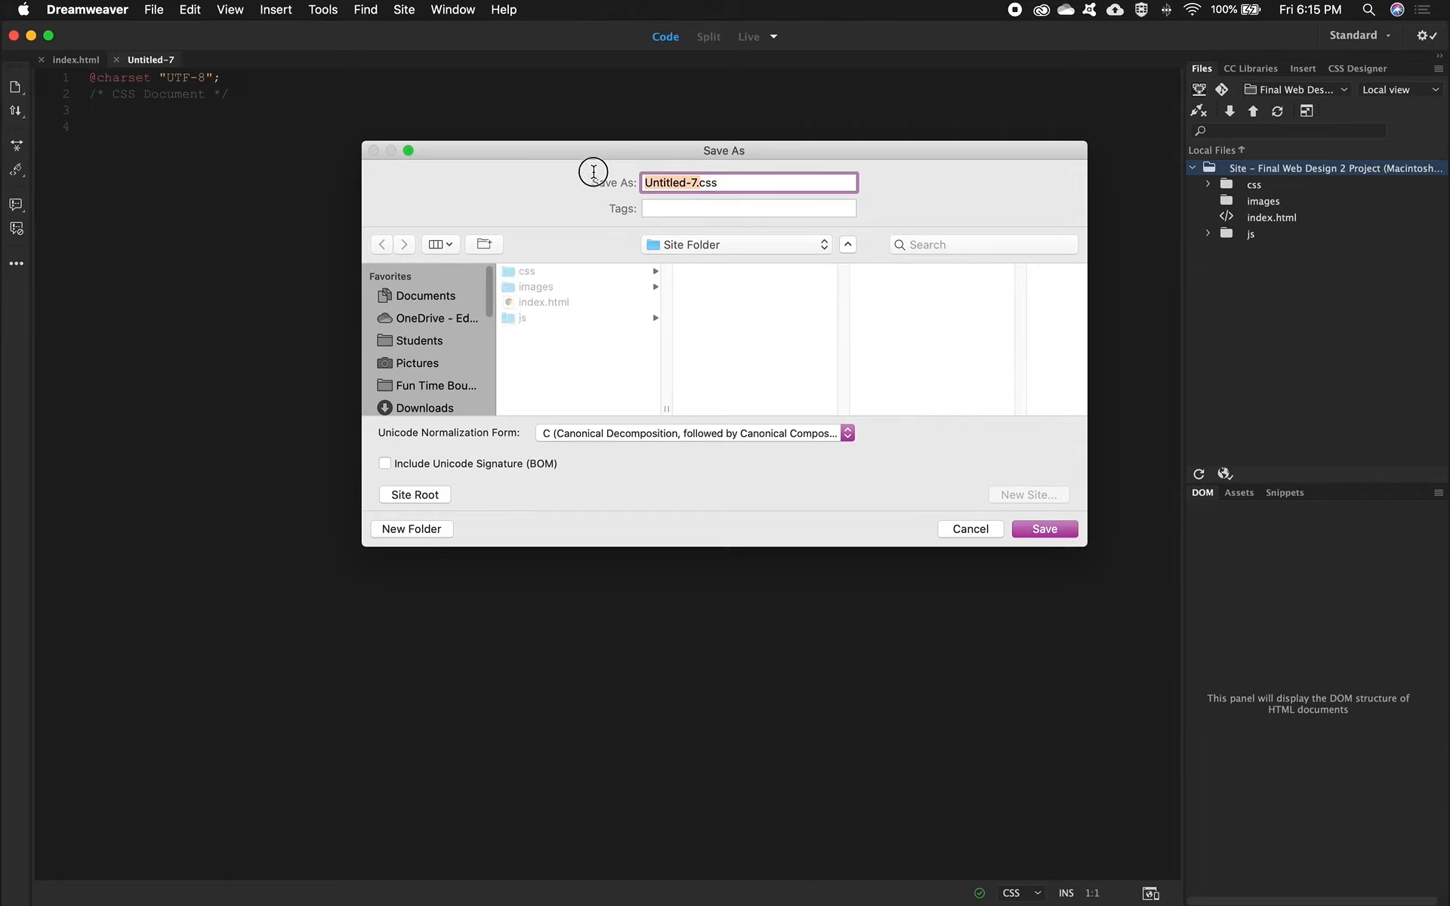
pyautogui.write('main')
pyautogui.click(564, 272)
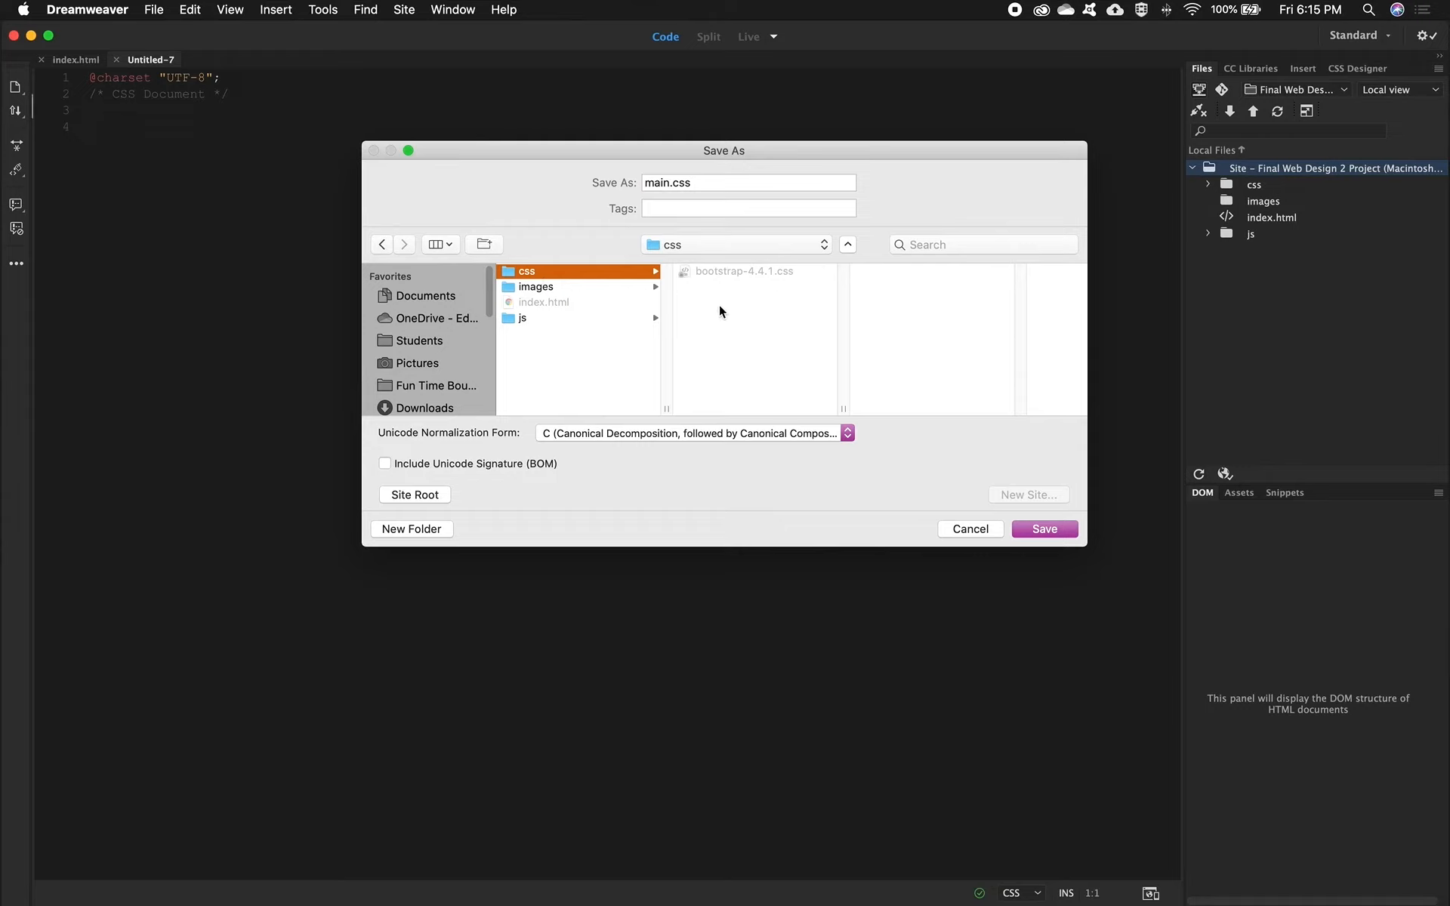
pyautogui.click(1044, 528)
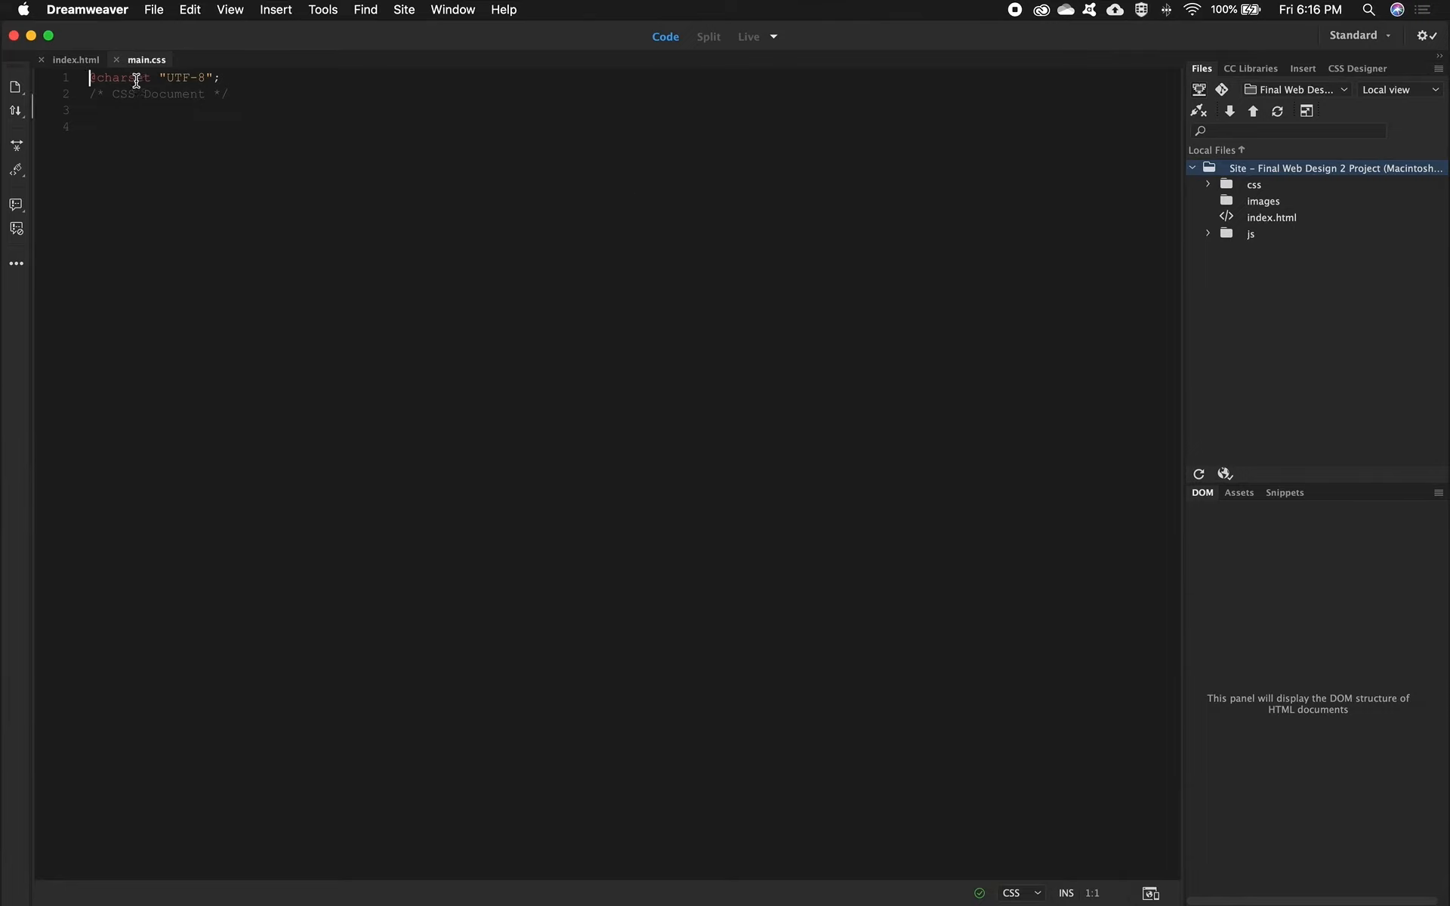
pyautogui.click(64, 61)
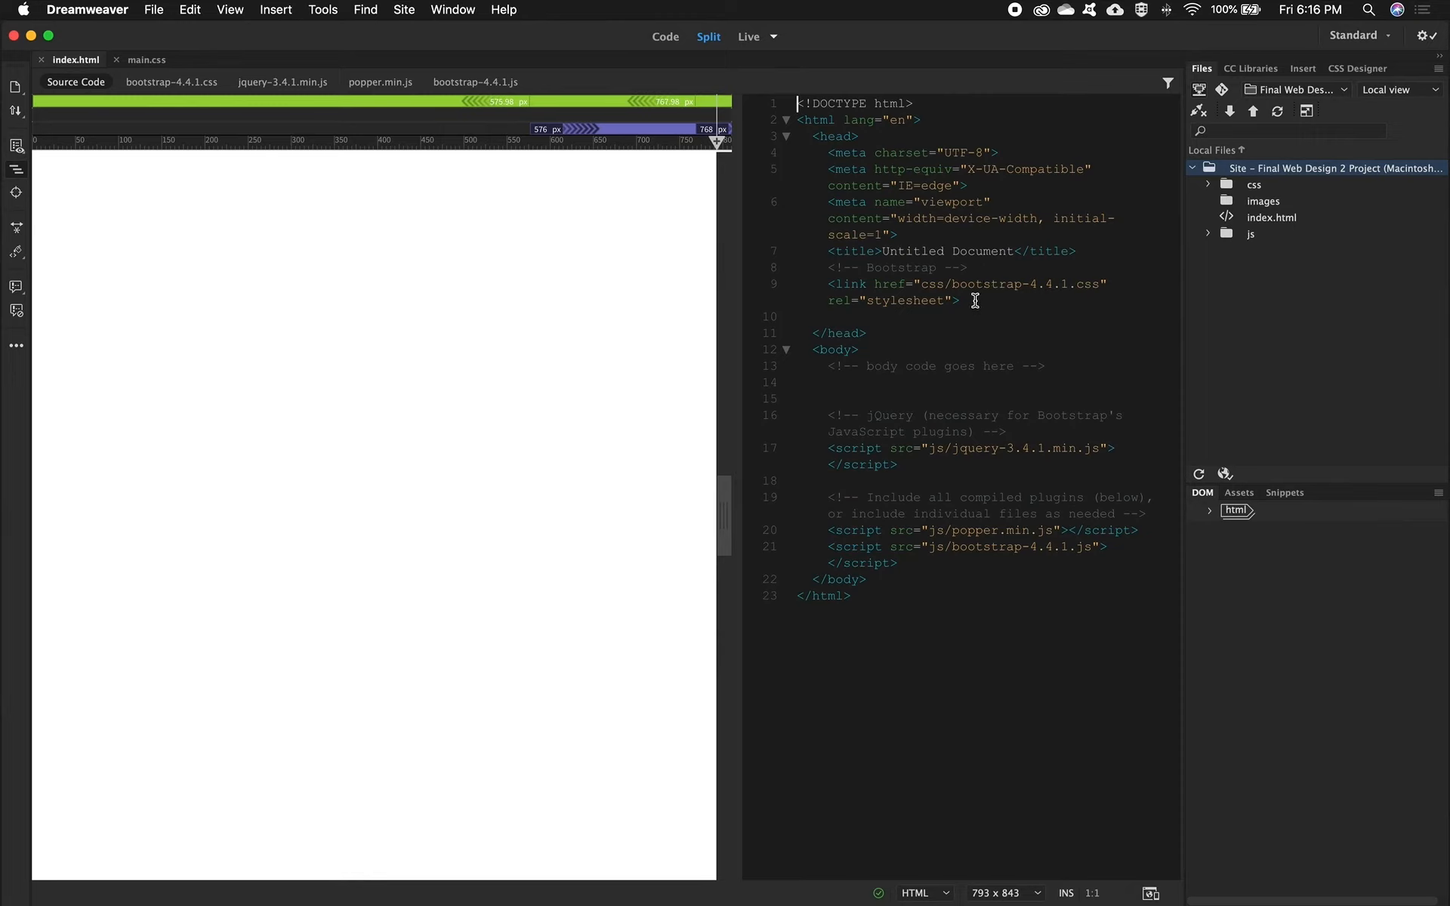
# Duplicate the Bootstrap stylesheet link onto line 10 and change its href to css/main.css
pyautogui.moveTo(974, 302); pyautogui.dragTo(816, 285)
pyautogui.press('cmd+c')
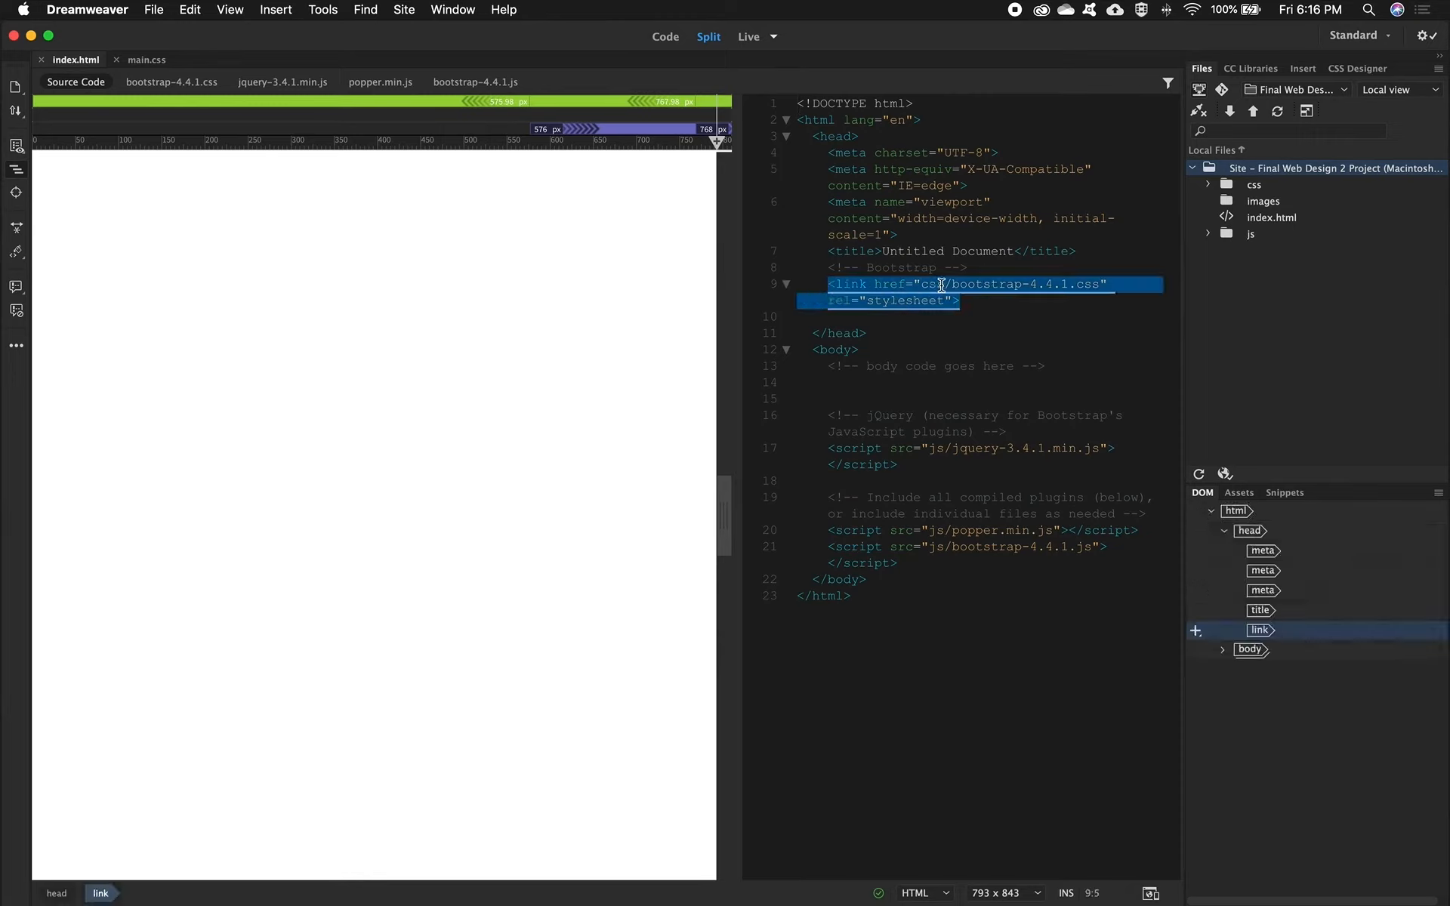
pyautogui.click(969, 304)
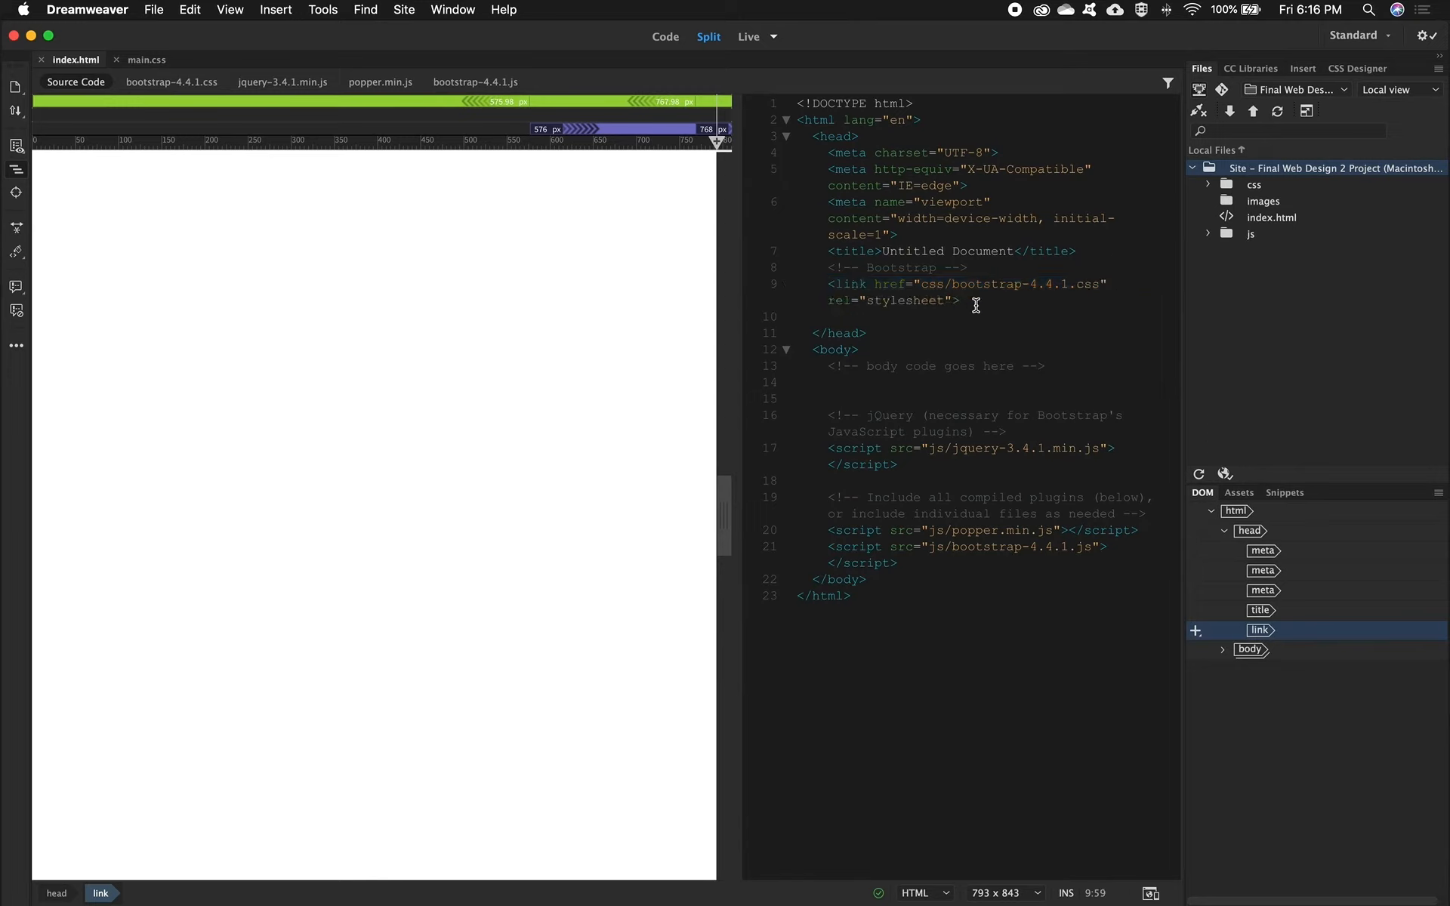
pyautogui.press('Return')
pyautogui.press('cmd+v')
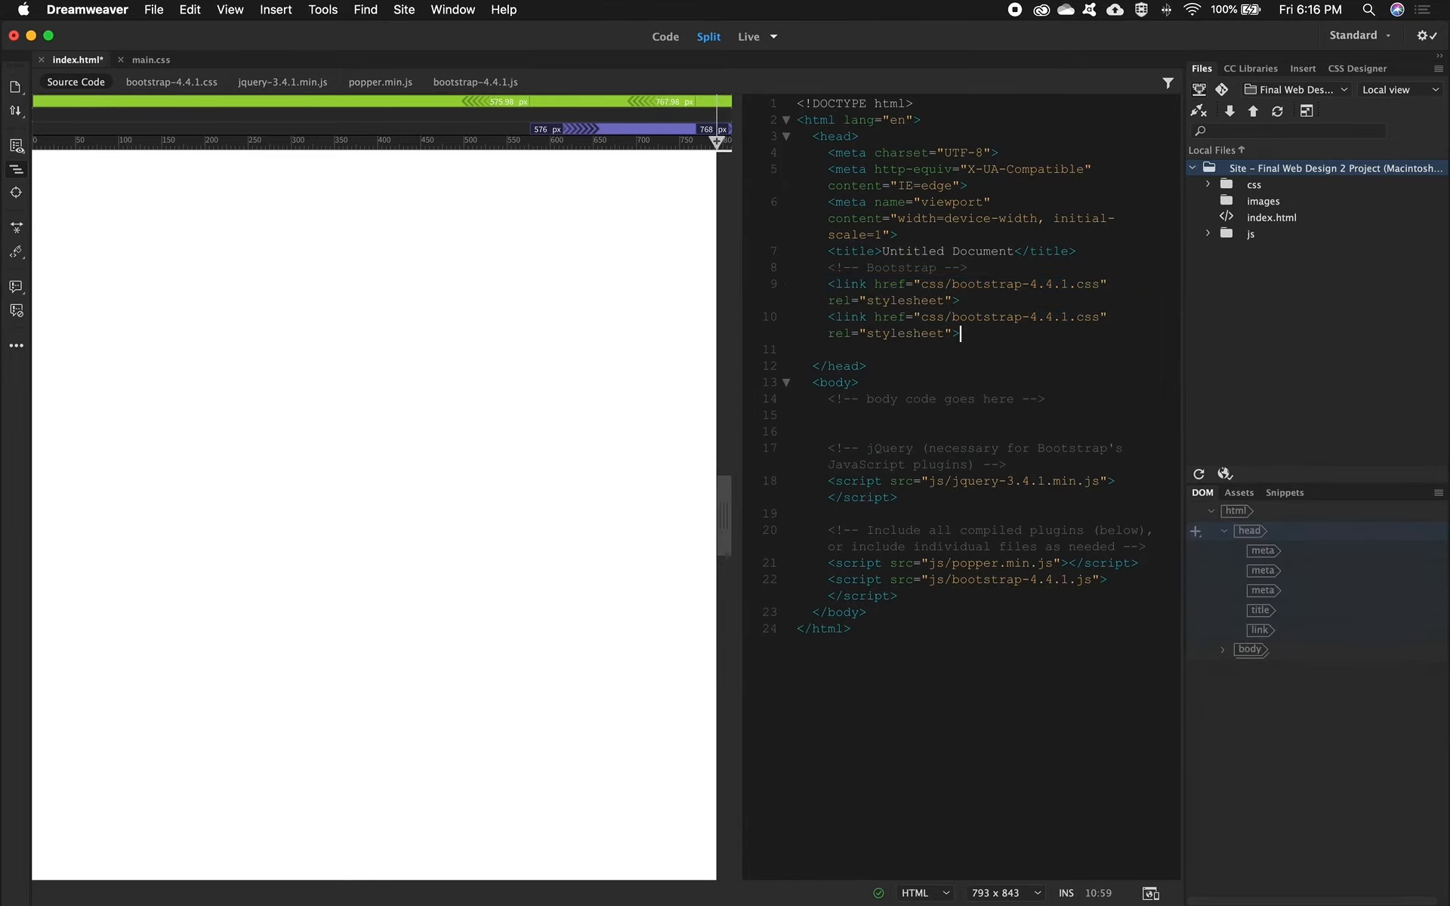
pyautogui.click(1065, 316)
pyautogui.moveTo(1065, 316); pyautogui.dragTo(953, 316)
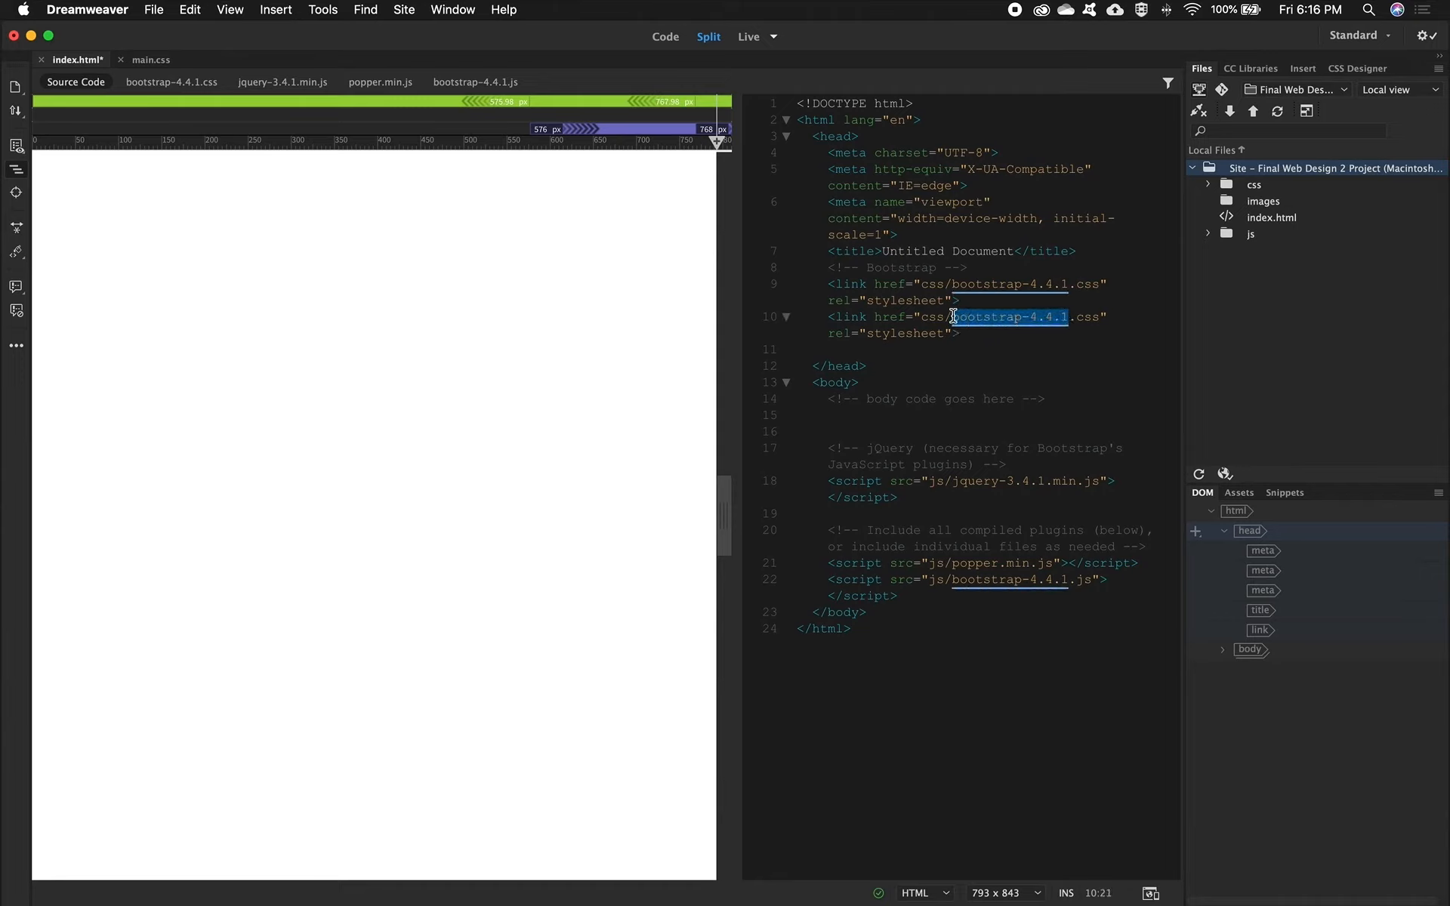
pyautogui.write('main')
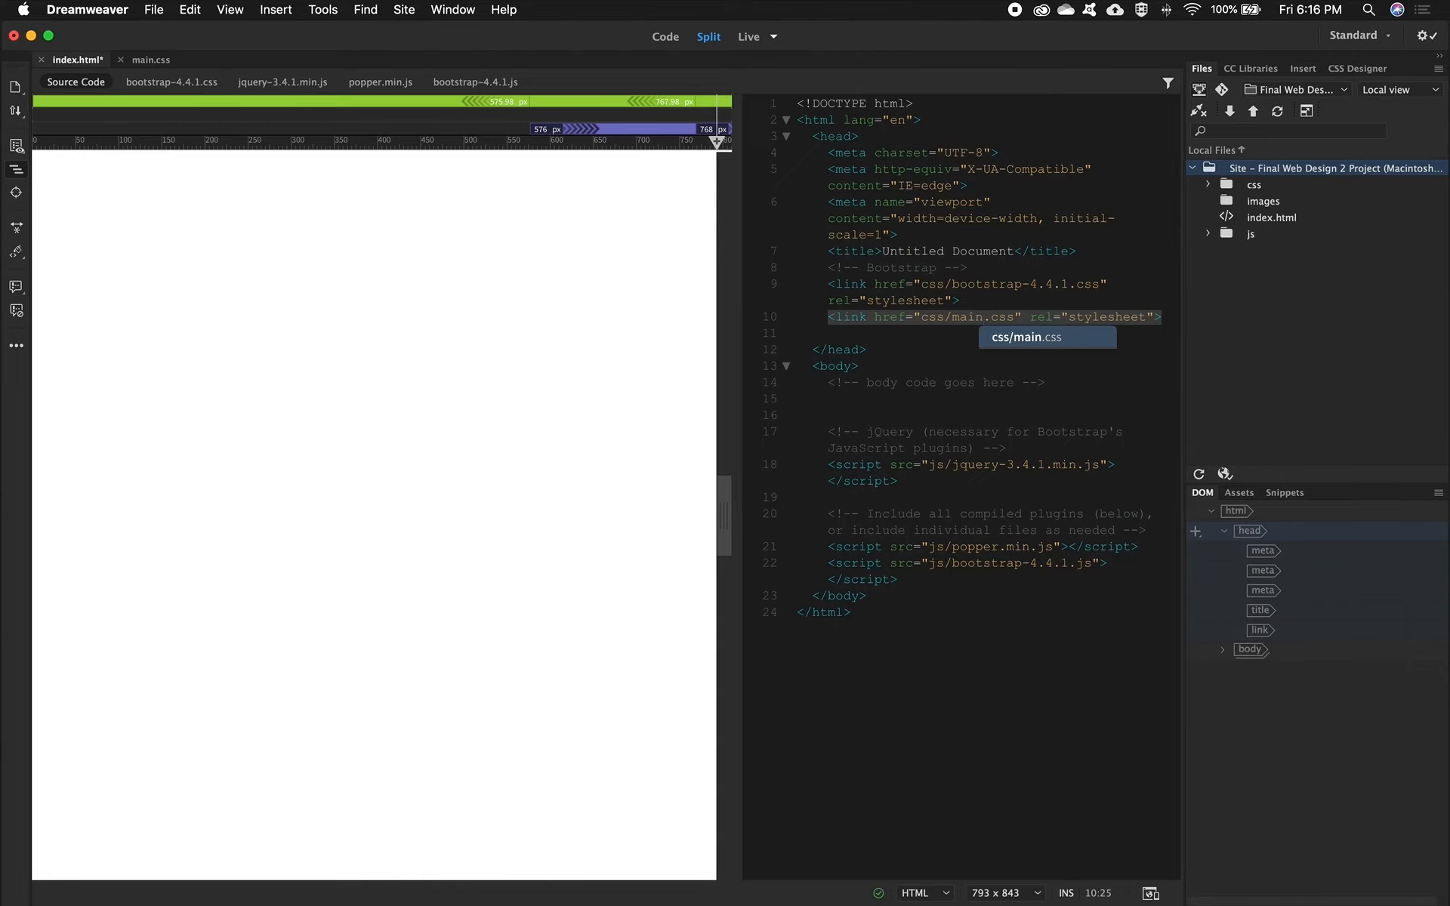
pyautogui.click(1033, 340)
pyautogui.click(1034, 339)
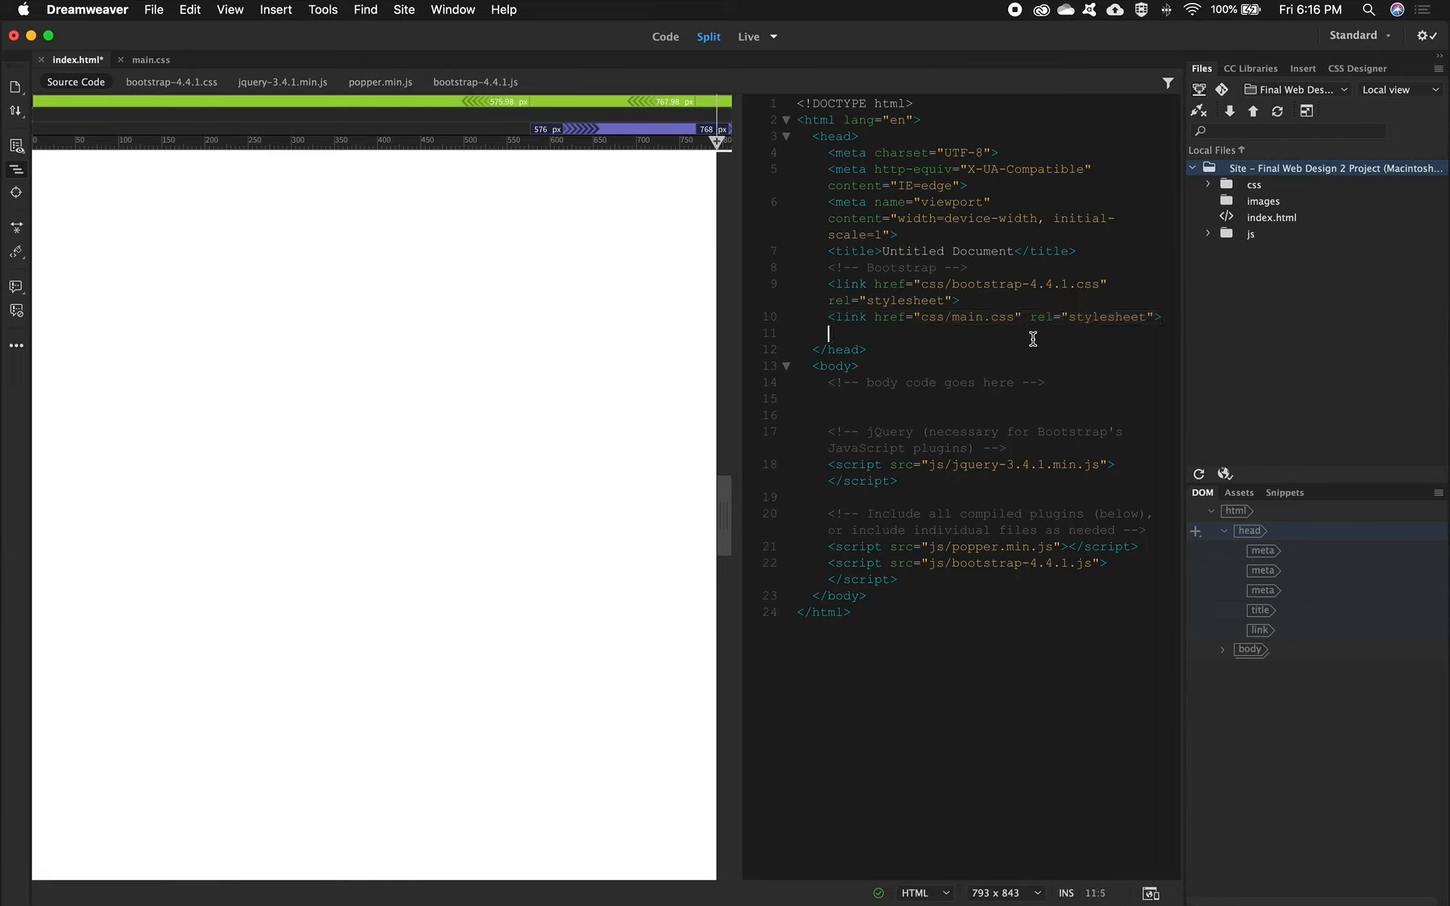